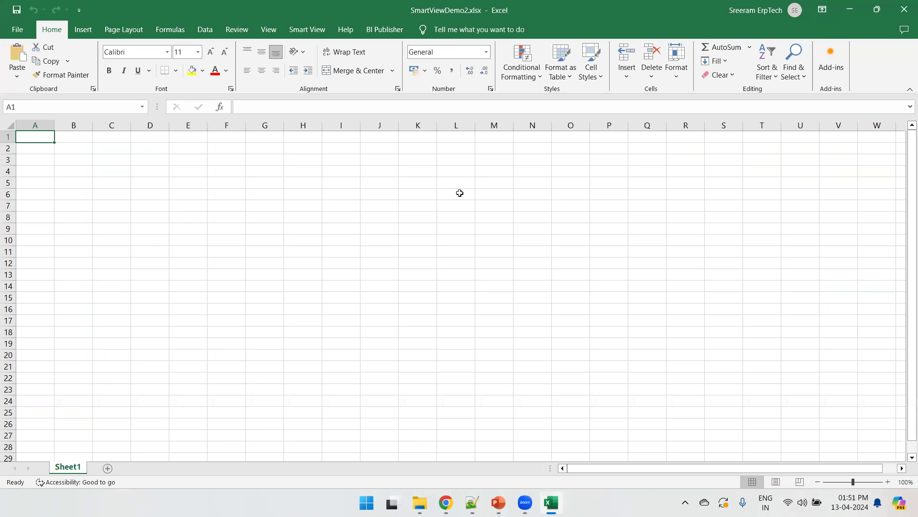
View the version and build information of the Oracle Smart View add-in, and close it
left_click(305, 31)
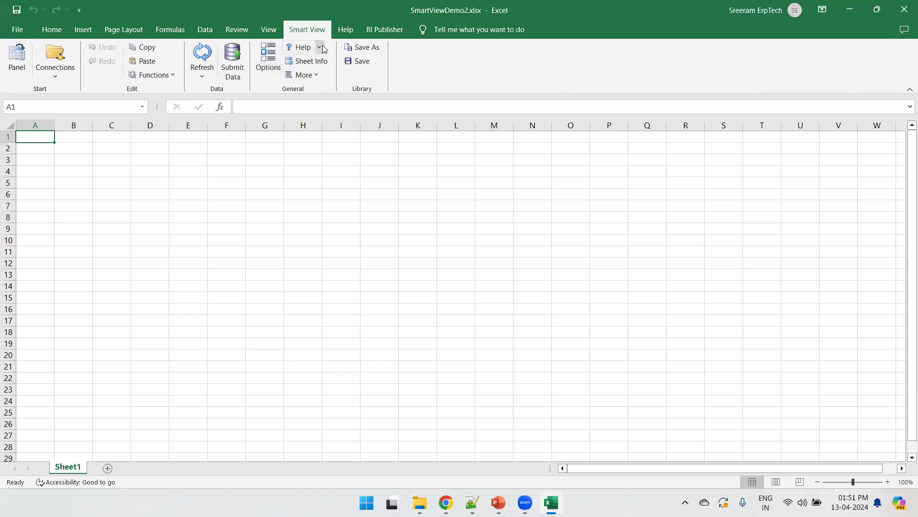
left_click(302, 47)
left_click(317, 134)
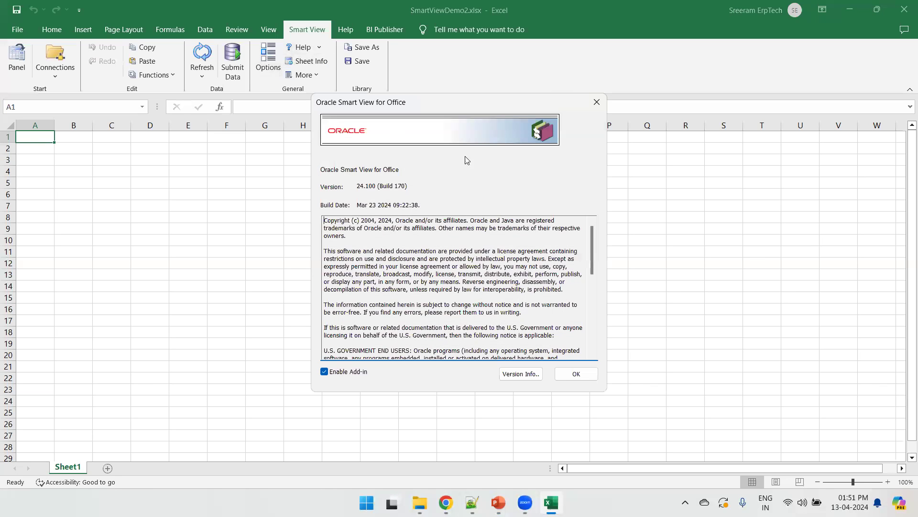
left_click(575, 377)
Copy the Shared Connections URL from the Smart View Advanced options and paste it into a new Notepad++ document
left_click(262, 59)
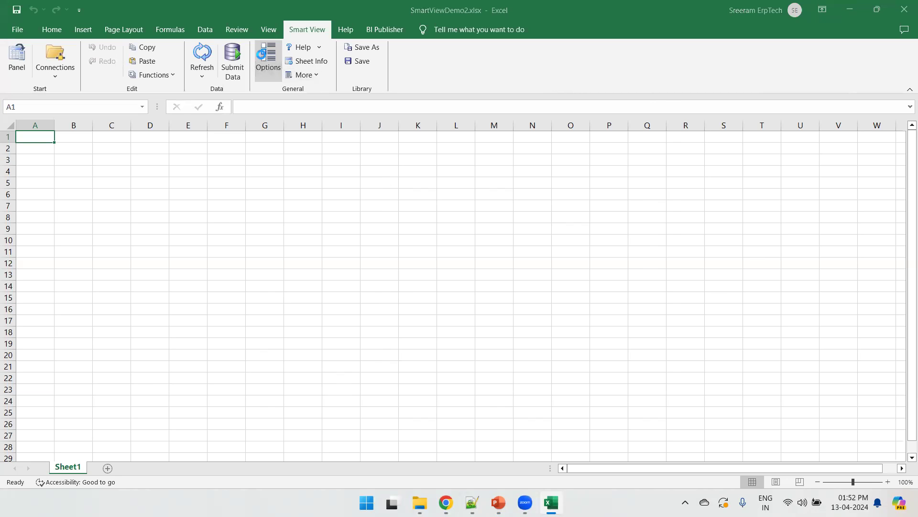
left_click(287, 129)
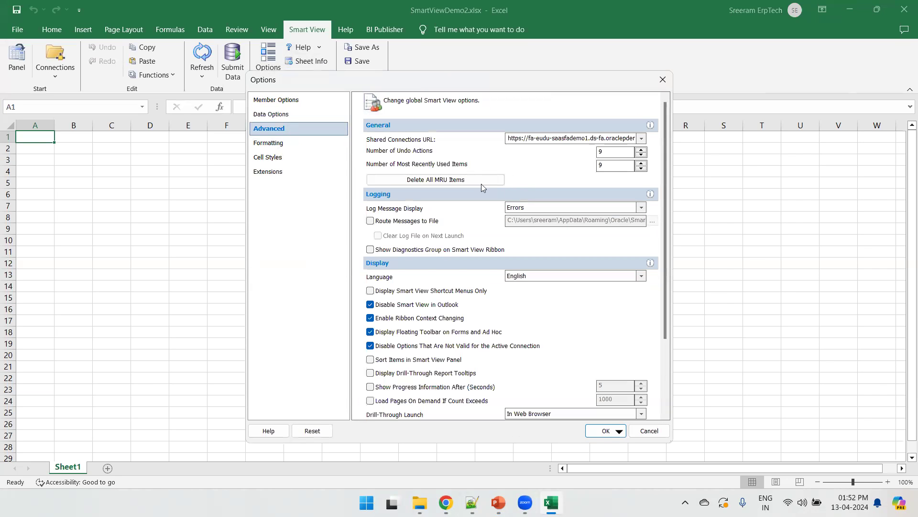
double_click(510, 142)
key("ctrl+c")
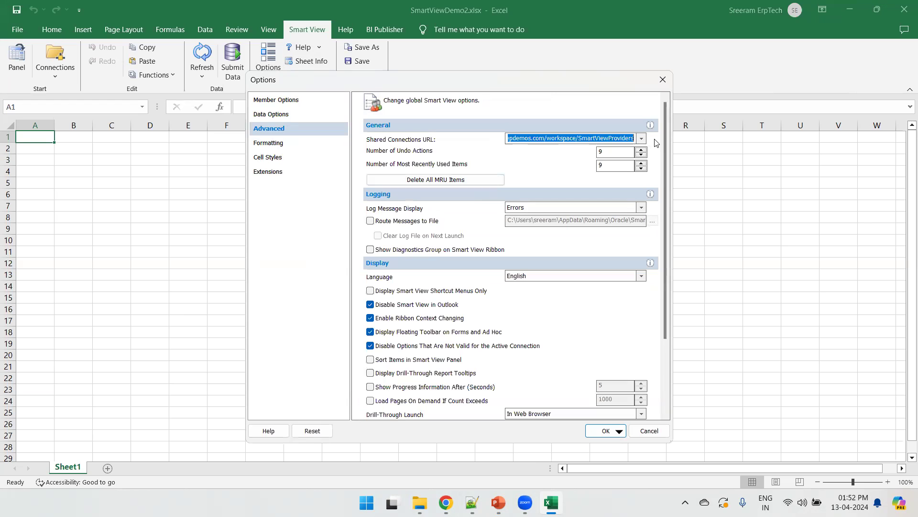
mouse_move(471, 500)
left_click(471, 445)
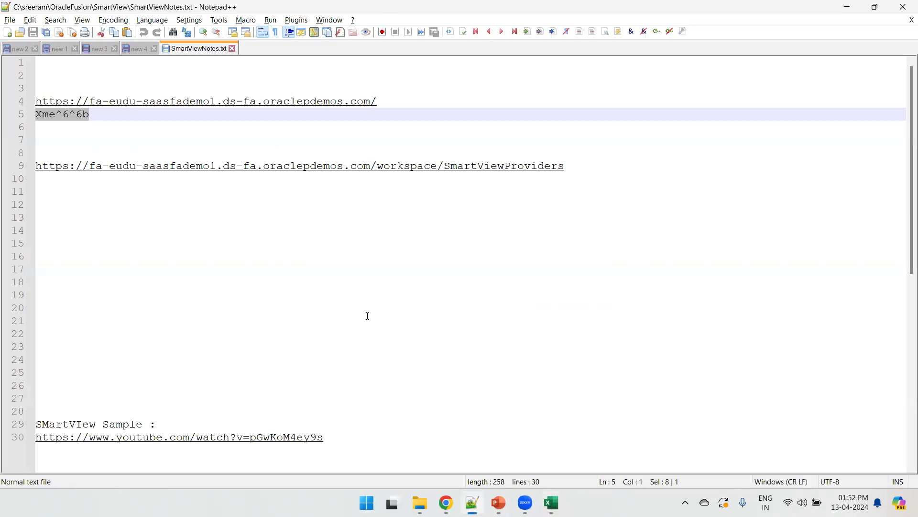
left_click(122, 199)
key("ctrl+n")
key("ctrl+v")
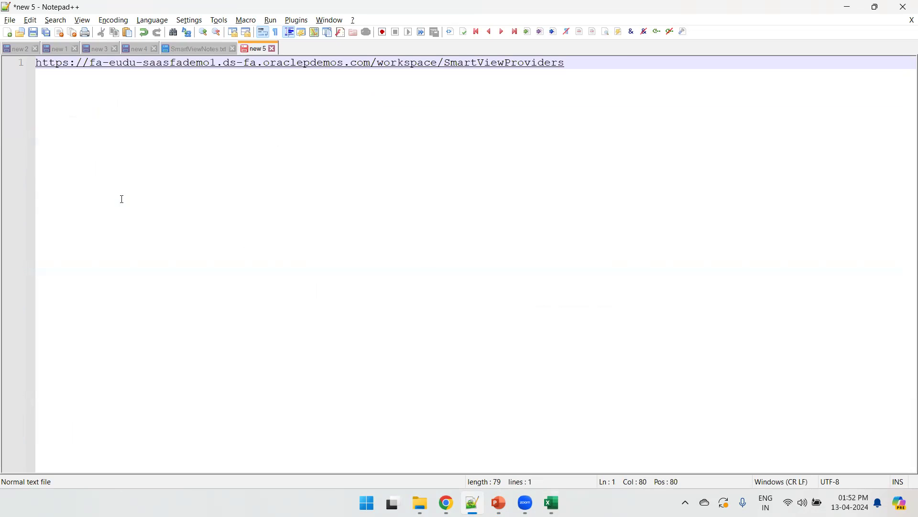
Return to Excel, dismiss the Smart View options and open Shared Connections from Smart View Home
key("alt+Tab")
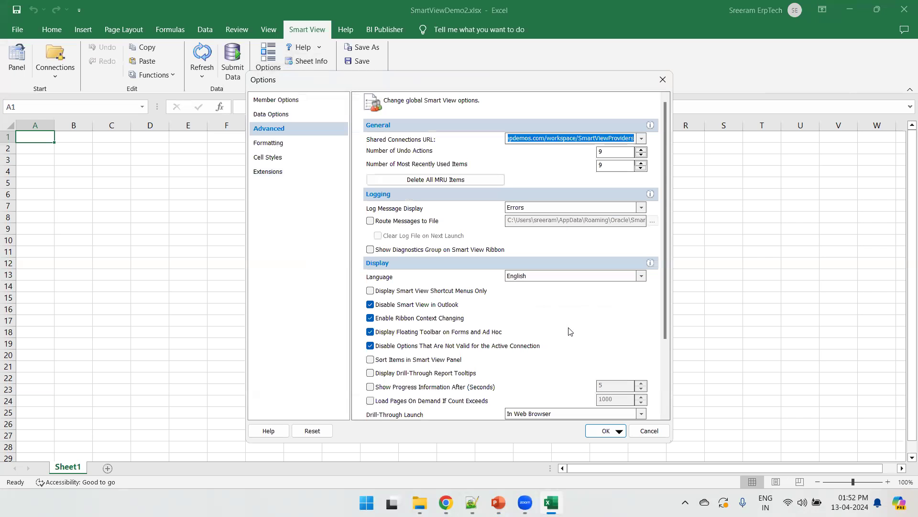
left_click(650, 431)
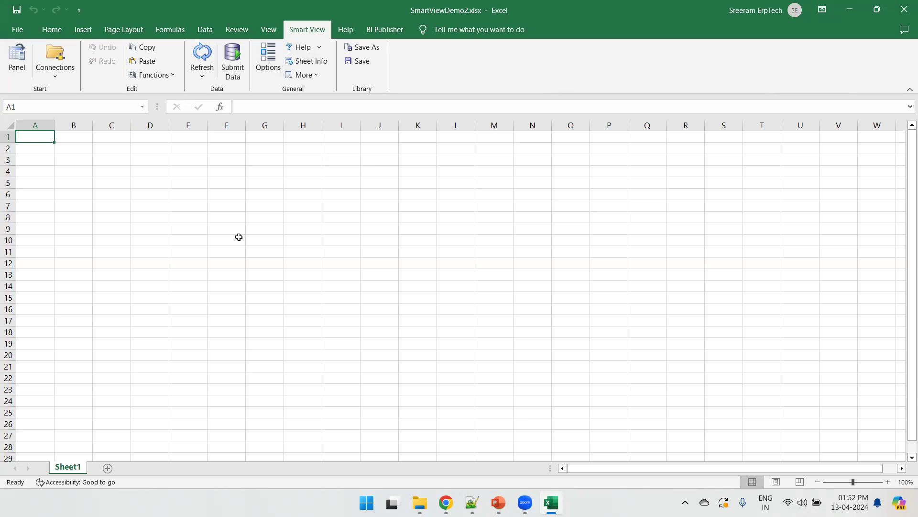
left_click(17, 60)
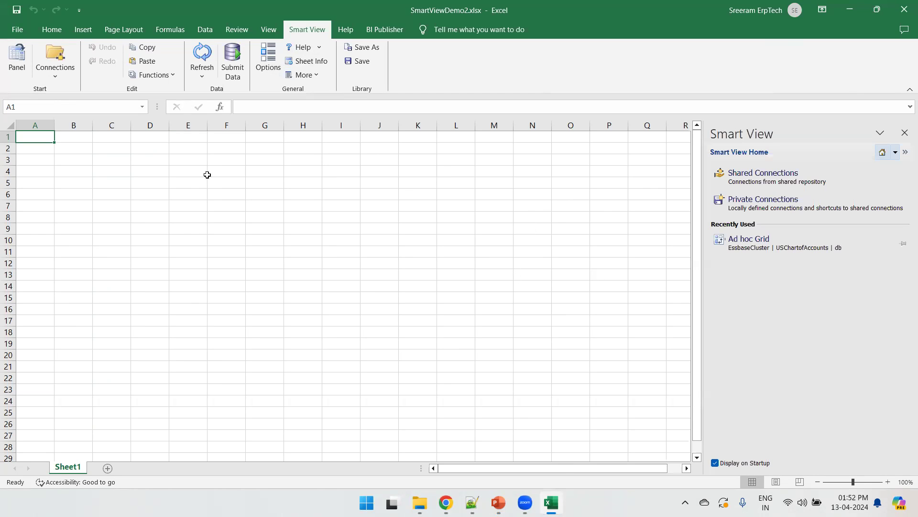
left_click(802, 181)
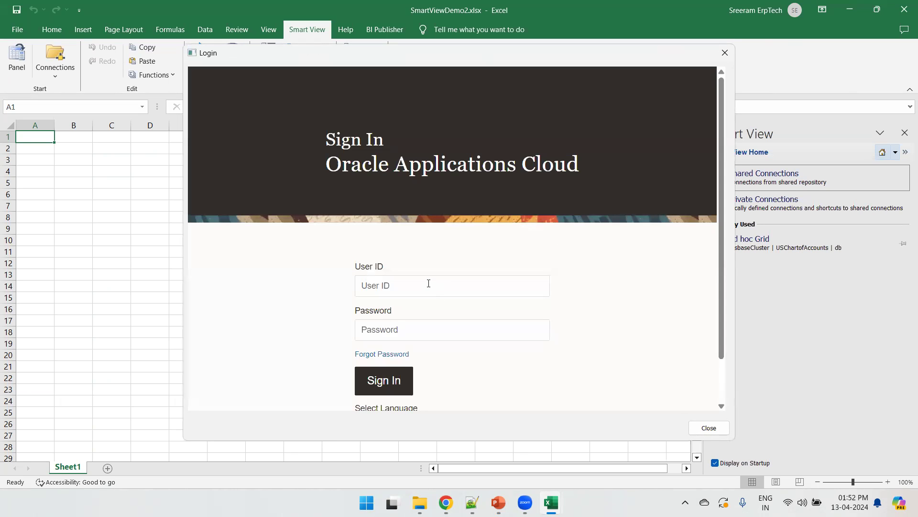
Switch to Notepad++ and look up the account password in SmartViewNotes.txt
left_click(472, 502)
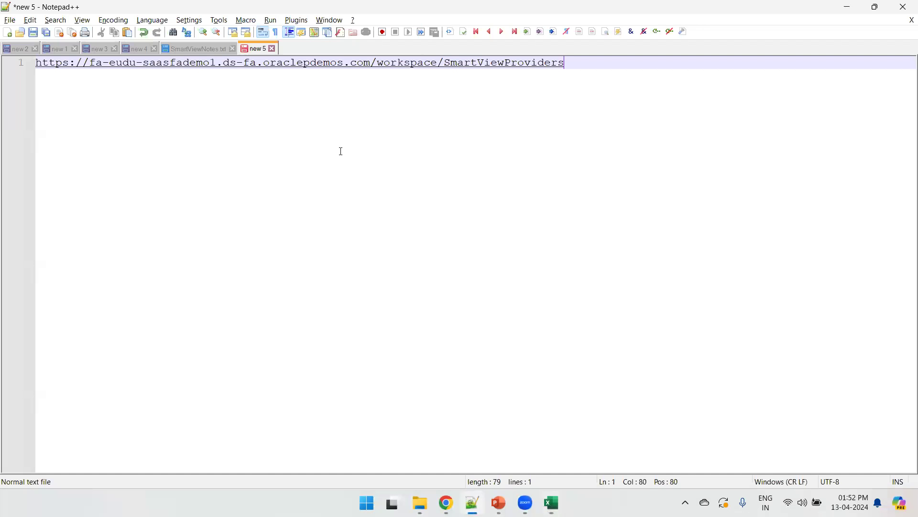
left_click(196, 50)
left_click_drag(101, 115, 34, 115)
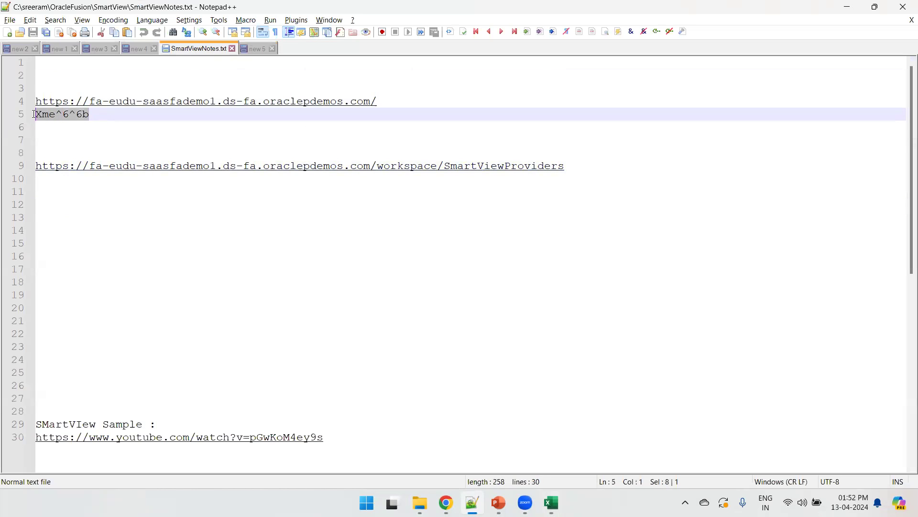
key("ctrl+Tab")
key("ctrl+v")
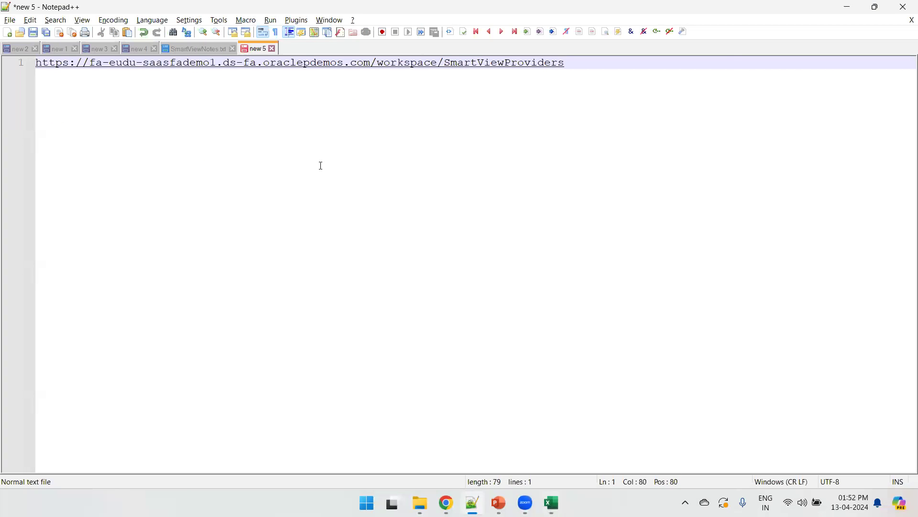
Sign in to Oracle Applications Cloud with the user ID and account password, and return to the SmartViewDemo2.xlsx workbook
left_click(397, 286)
type("t")
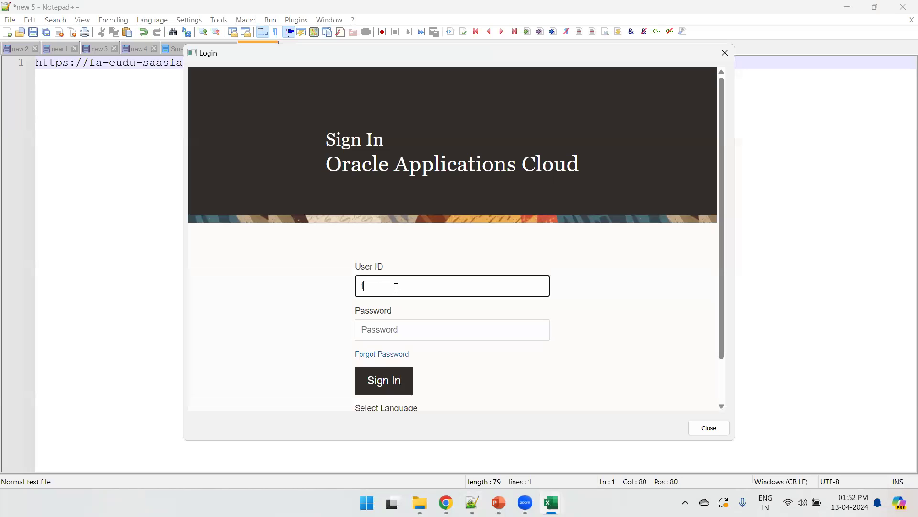
type("as16.student")
key("Tab")
type("********")
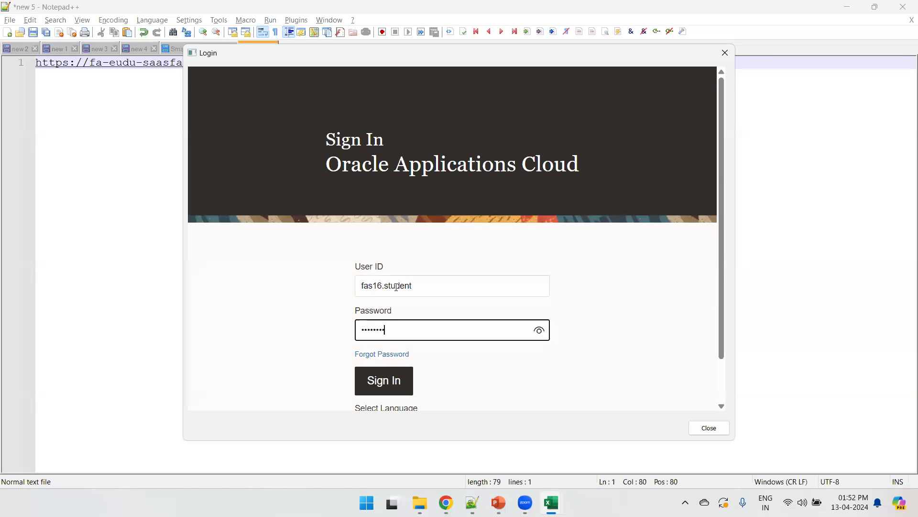
left_click(388, 383)
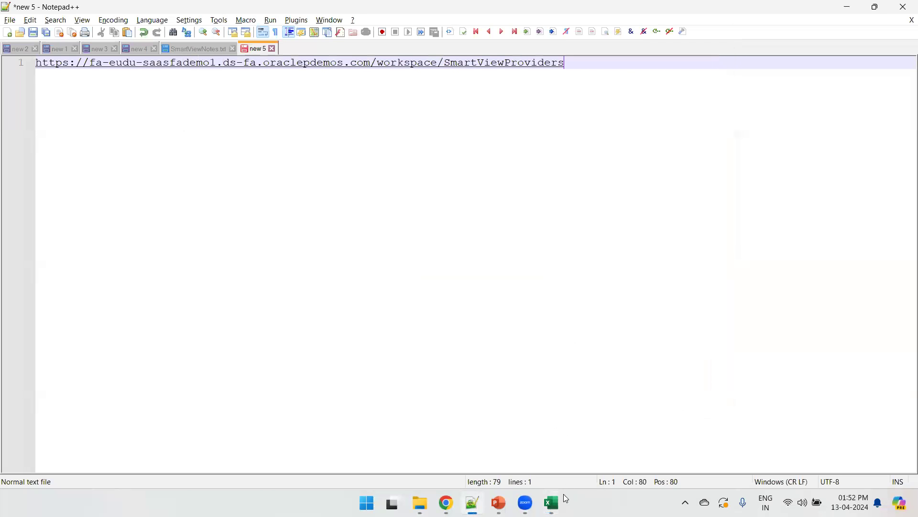
mouse_move(563, 498)
left_click(560, 460)
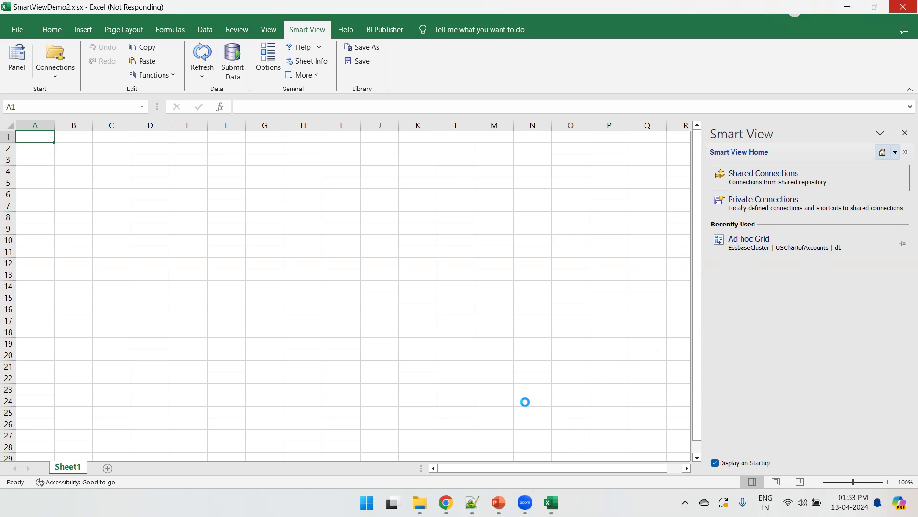
Switch to Chrome and open the Transactional Business Intelligence home of the same Oracle instance, at its /analytics address, in a new tab
mouse_move(445, 502)
left_click(410, 451)
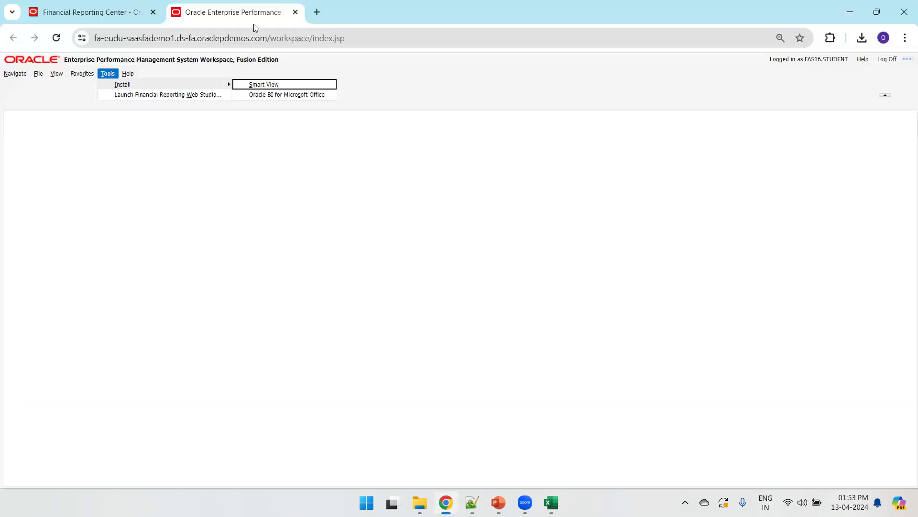
left_click_drag(267, 38, 47, 10)
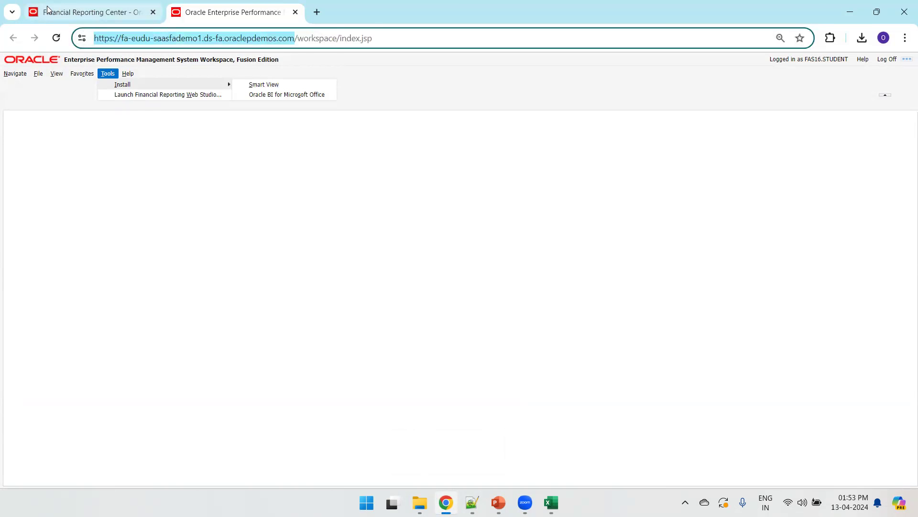
key("ctrl+c")
key("ctrl+t")
key("ctrl+v")
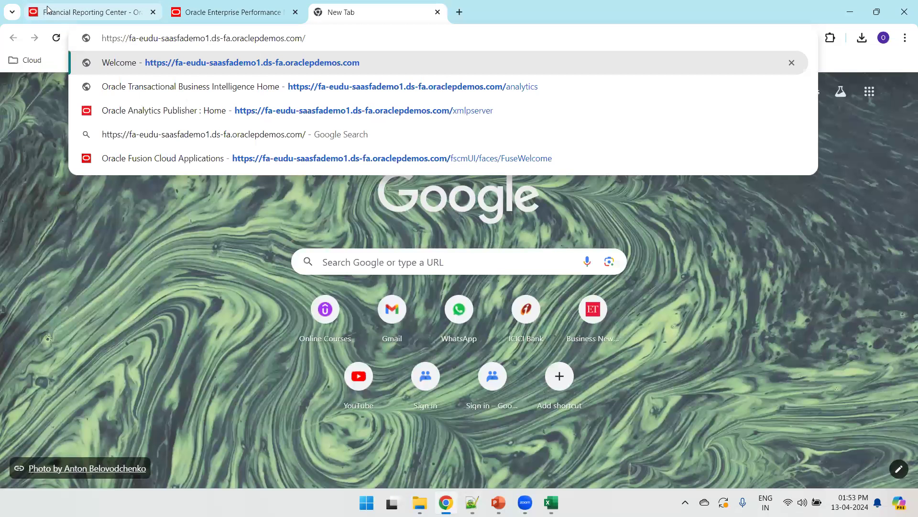
key("Down")
key("Return")
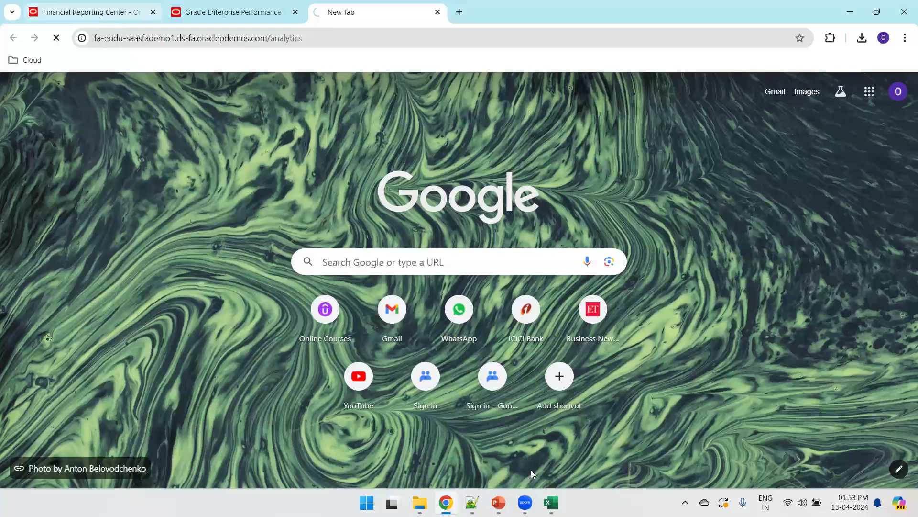
Open the catalog and examine the Quarterly Profit And Loss and SmartViewDemo1.xlsx workbooks in Shared Folders/Custom/FIN/GL
mouse_move(552, 502)
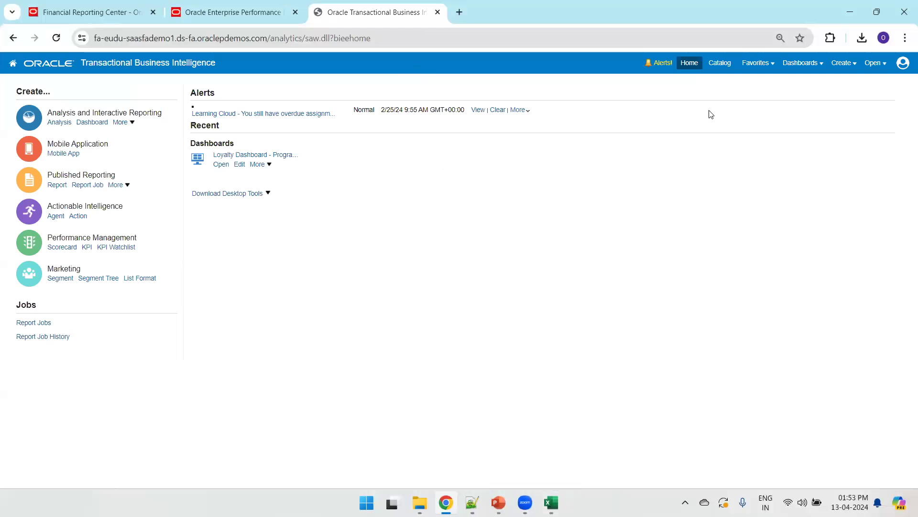
left_click(721, 66)
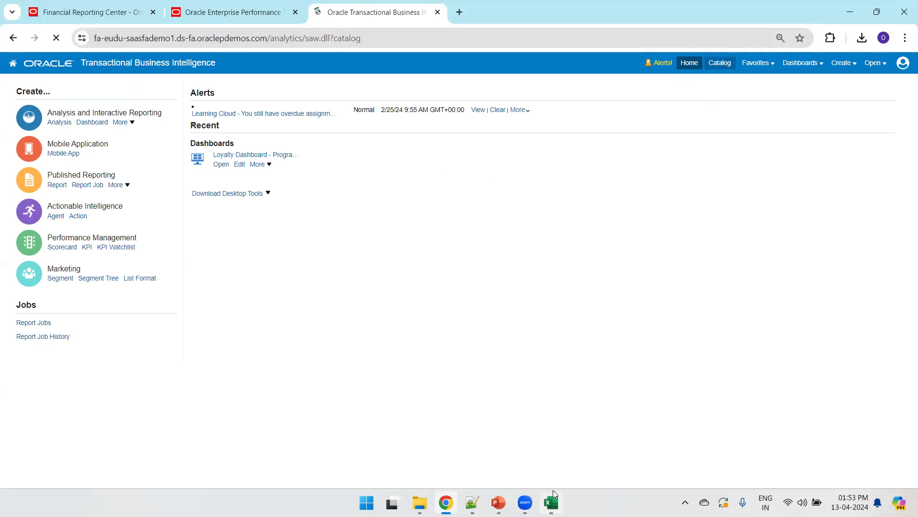
mouse_move(553, 500)
left_click(563, 453)
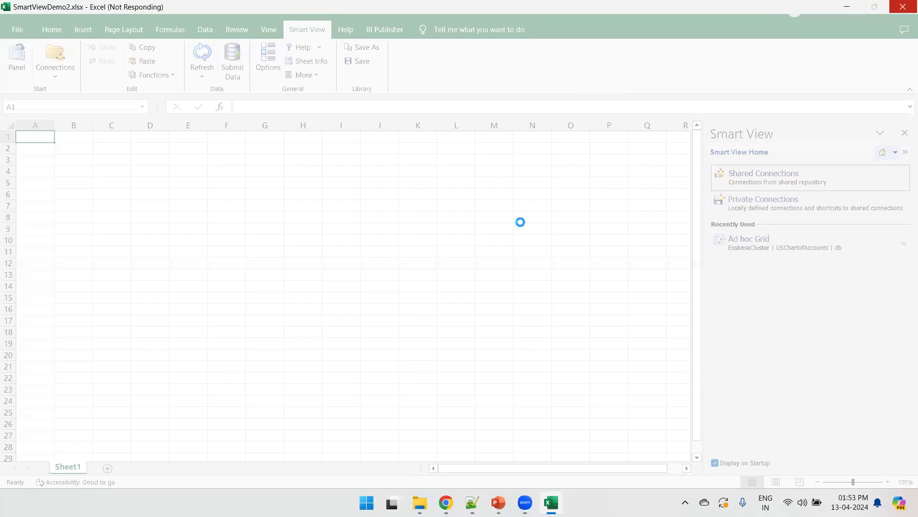
key("alt+Tab")
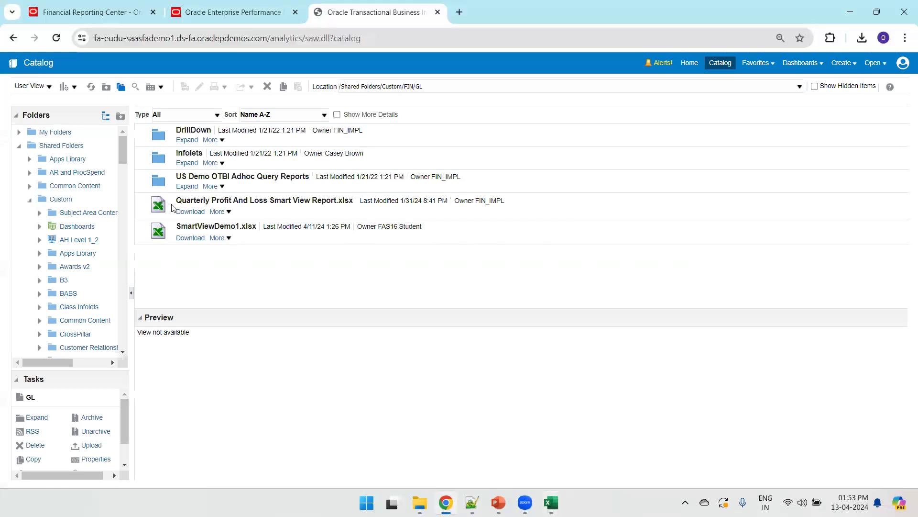
left_click_drag(120, 160, 119, 214)
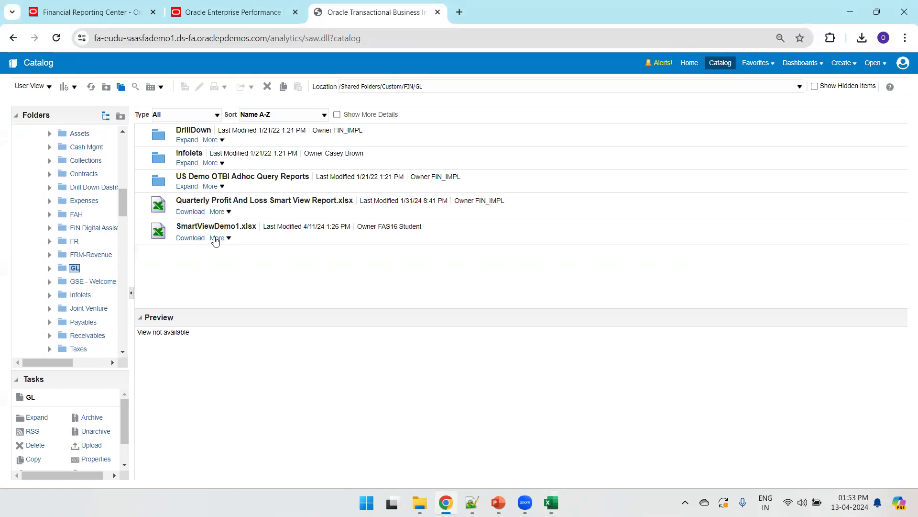
left_click(435, 228)
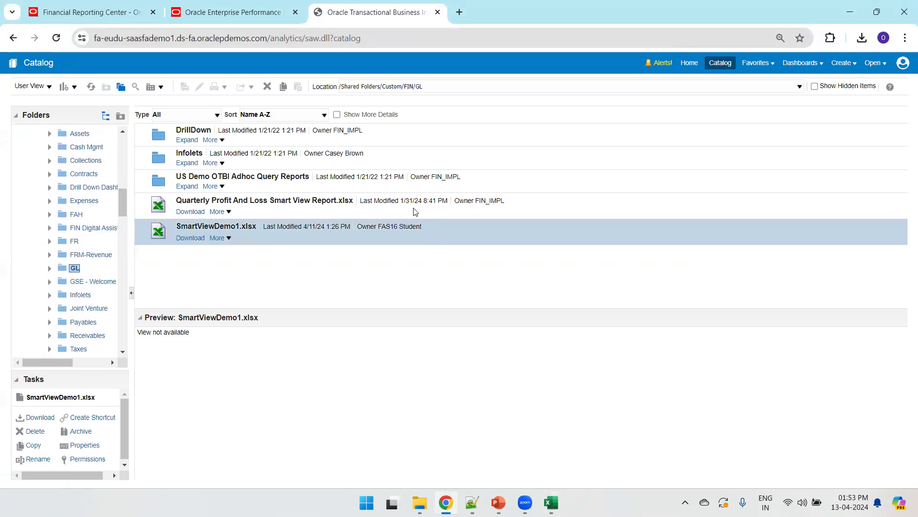
left_click(484, 209)
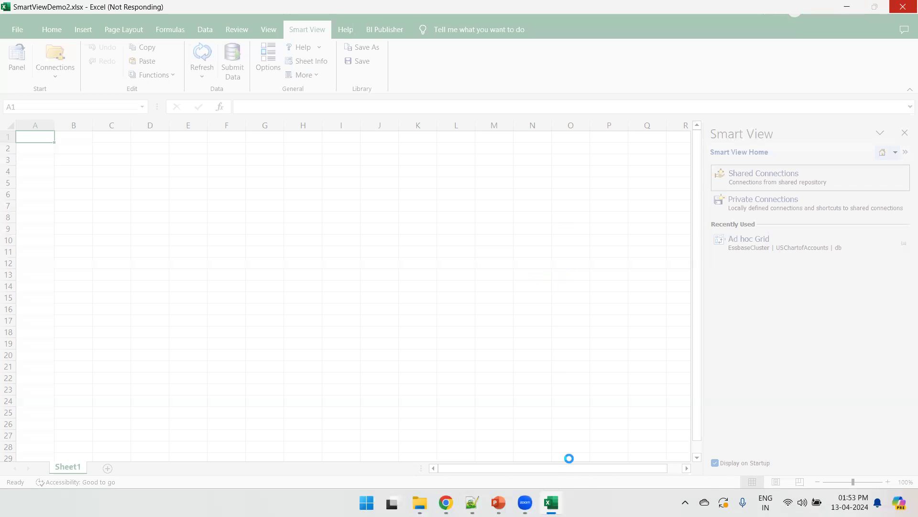
mouse_move(559, 498)
key("super+r")
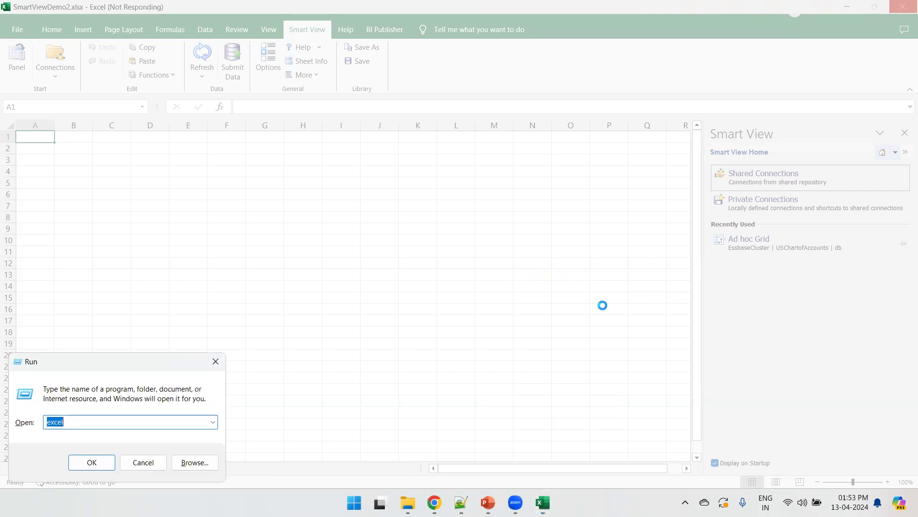
left_click(216, 362)
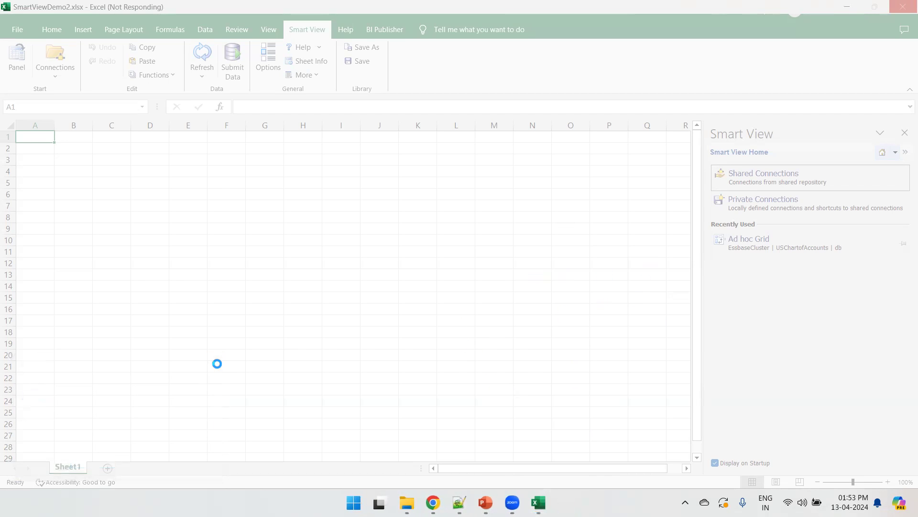
mouse_move(551, 502)
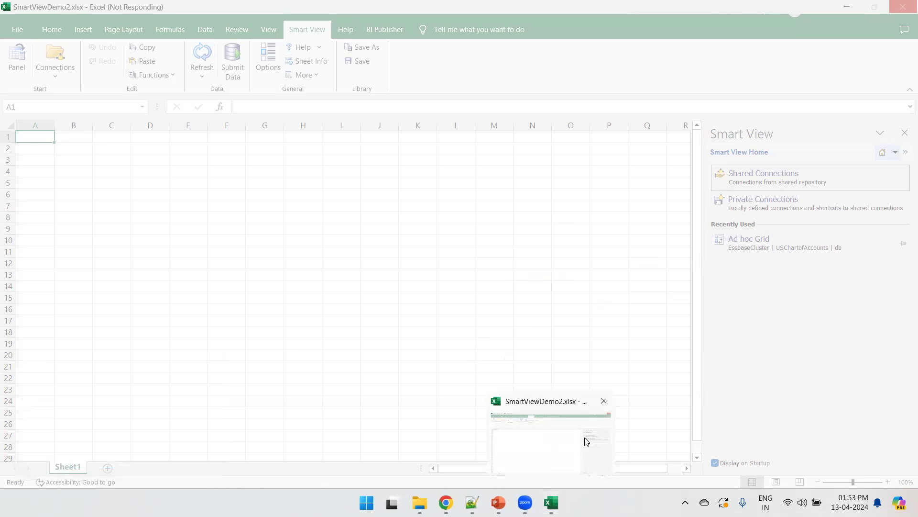
left_click(582, 436)
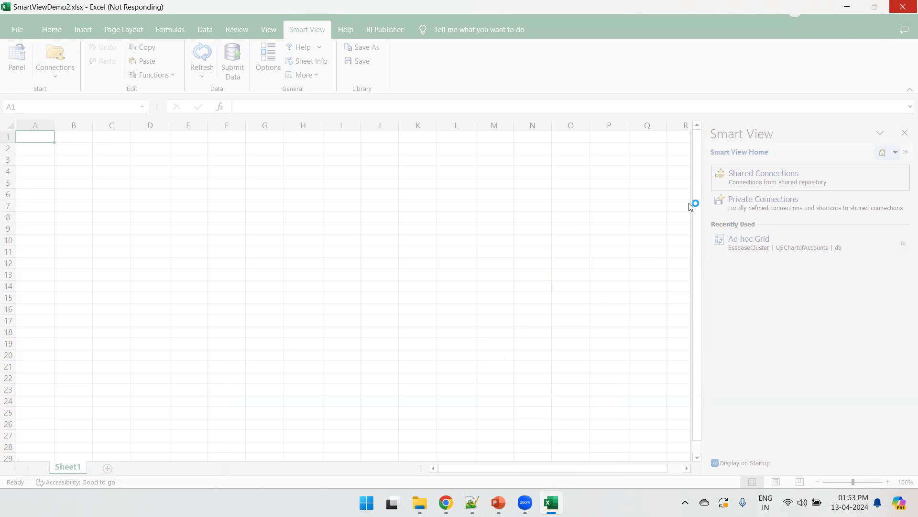
key("super+r")
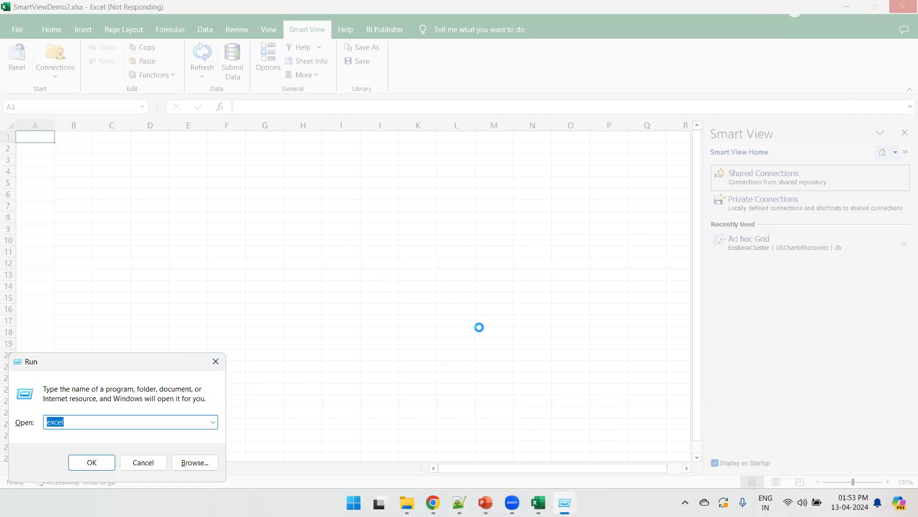
left_click(479, 318)
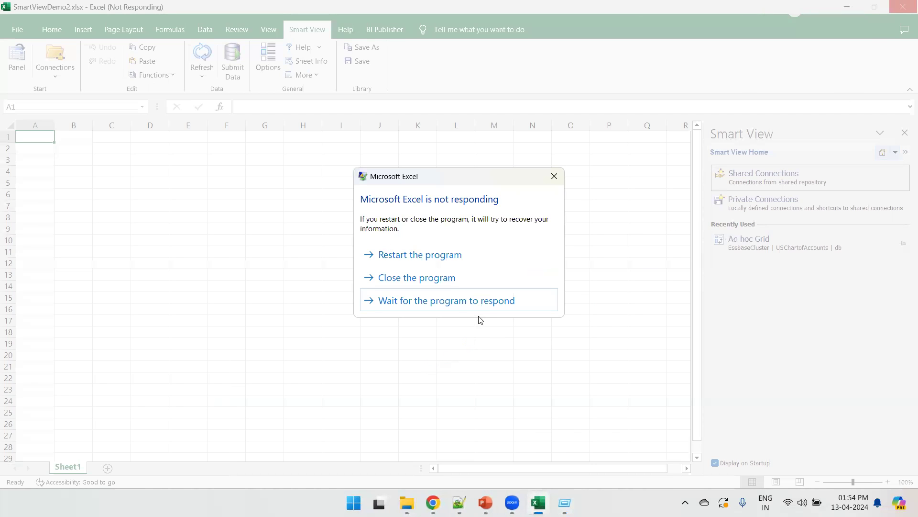
Restart the unresponsive Excel with SmartViewDemo2.xlsx and dismiss the leftover Run dialog
left_click(416, 256)
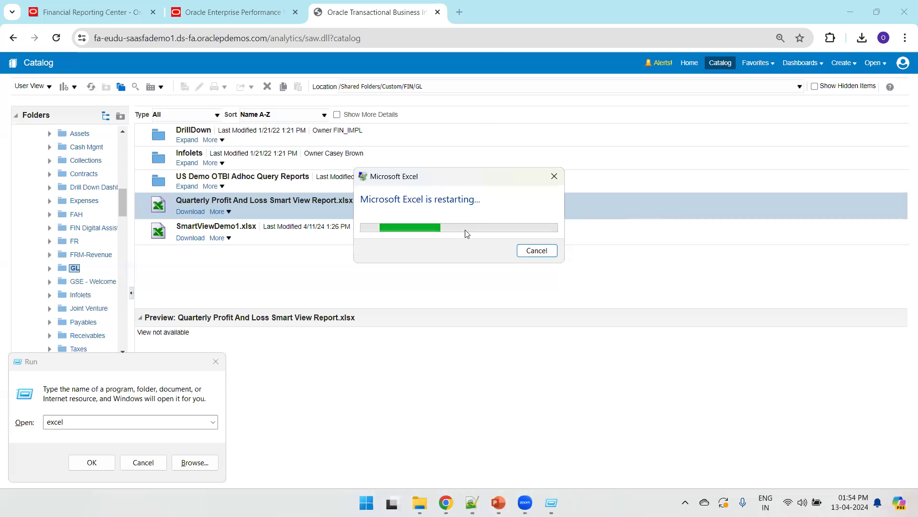
left_click(219, 362)
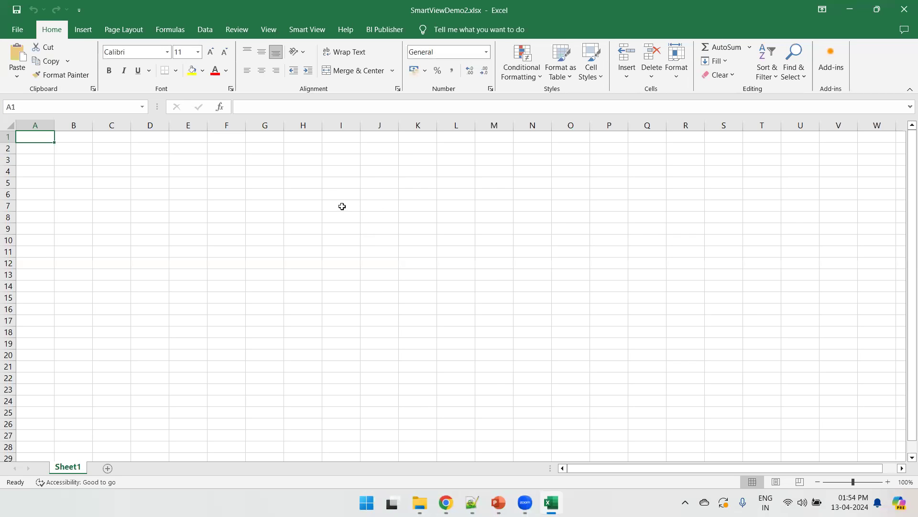
left_click(139, 164)
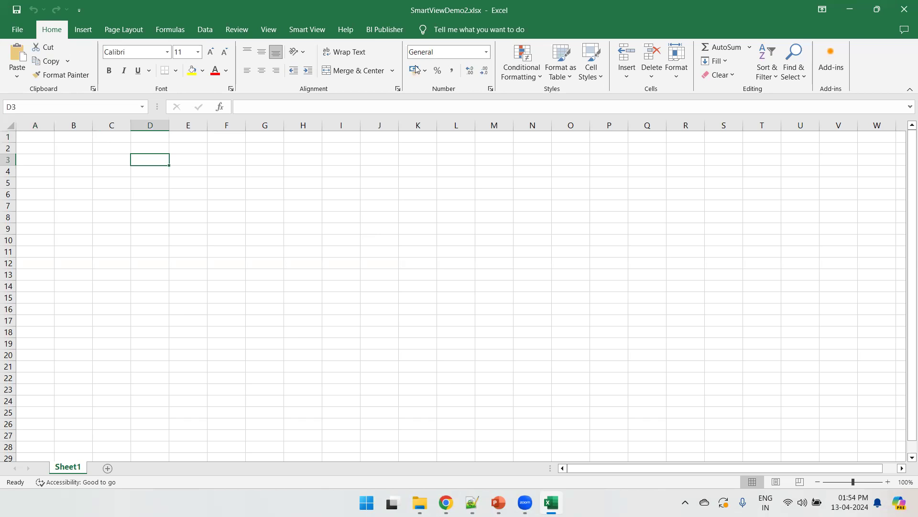
Display the Smart View panel in the workbook and open the shared connections
left_click(307, 30)
left_click(17, 58)
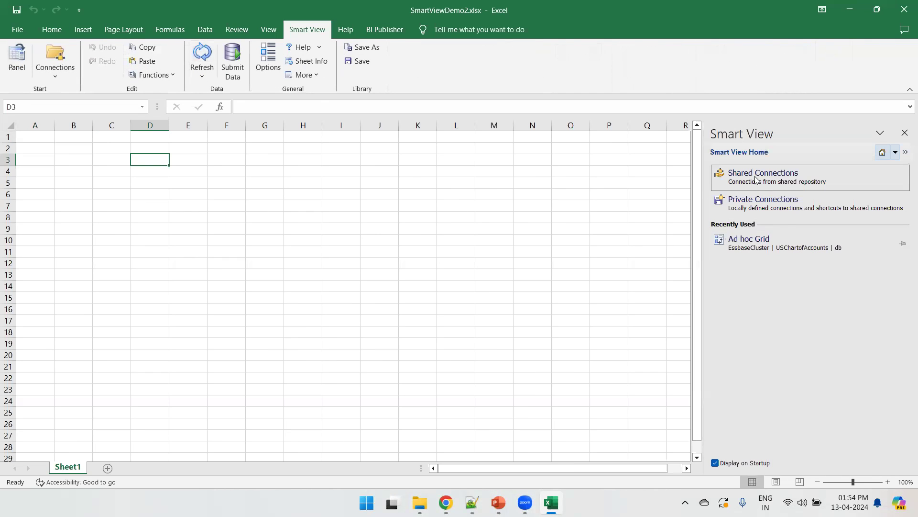
left_click(754, 174)
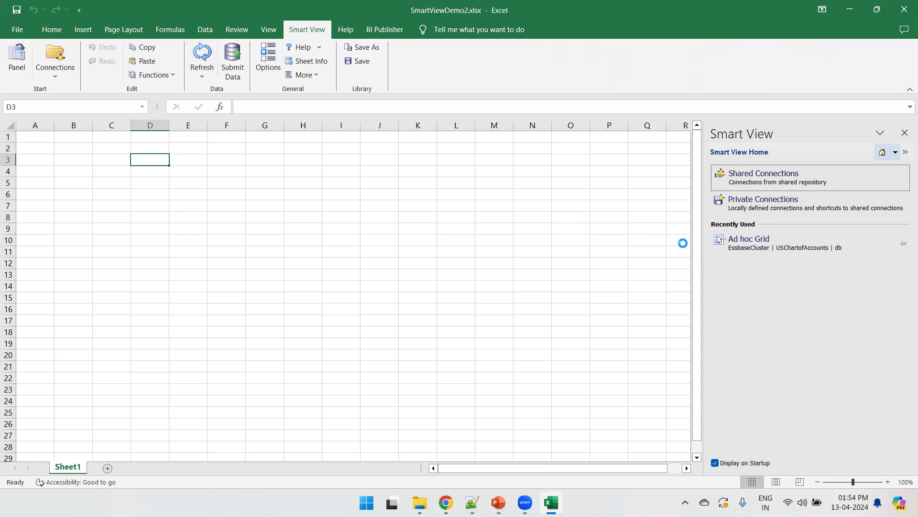
Fill in the account user ID and paste the clipboard contents as the password in the Oracle Applications Cloud sign-in form
mouse_move(472, 501)
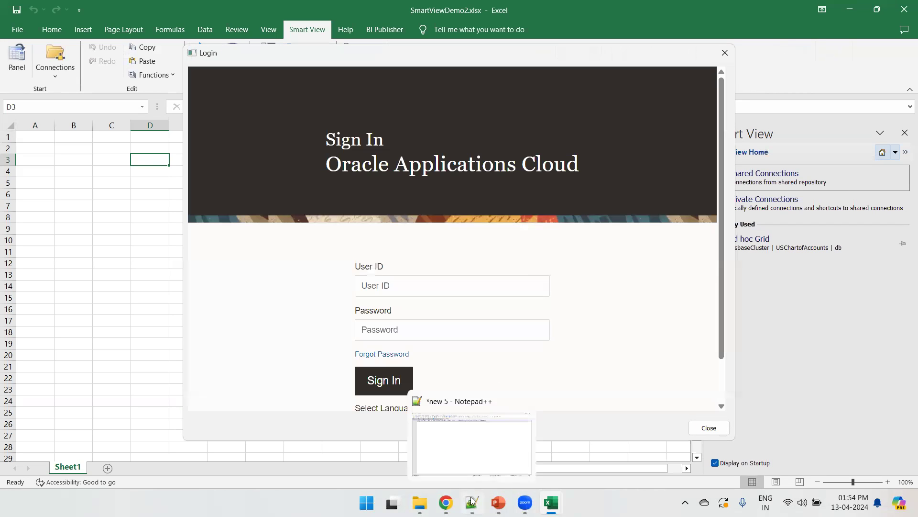
left_click(378, 283)
type("fas")
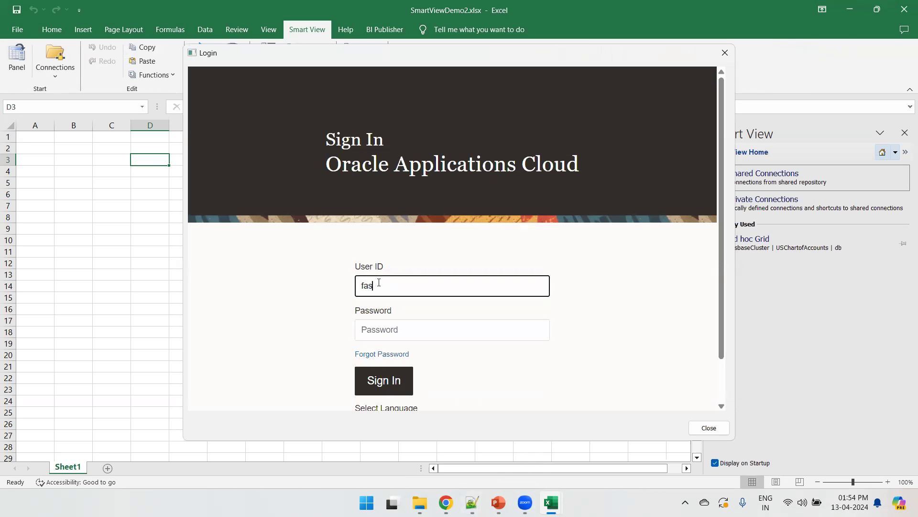
type("15.student")
key("Tab")
key("ctrl+v")
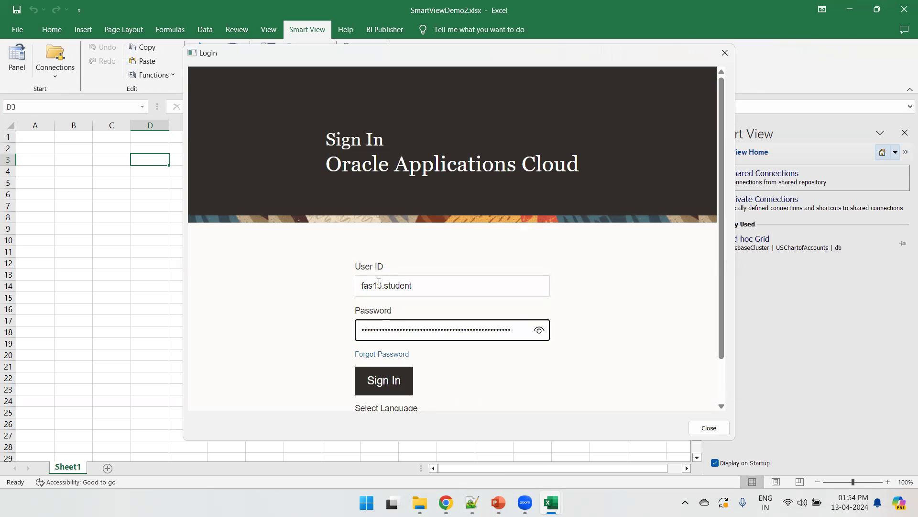
Copy the account password from SmartViewNotes.txt in Notepad++, replace the password in the sign-in form with it, and sign in to reach the shared connections
left_click(473, 502)
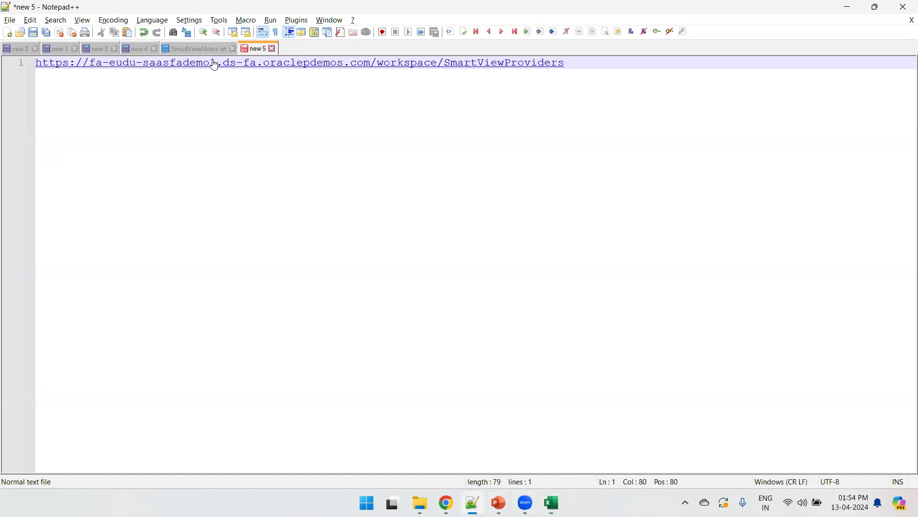
left_click(197, 48)
key("ctrl+Tab")
key("alt+Tab")
key("ctrl+a")
key("ctrl+v")
left_click(375, 377)
mouse_move(557, 500)
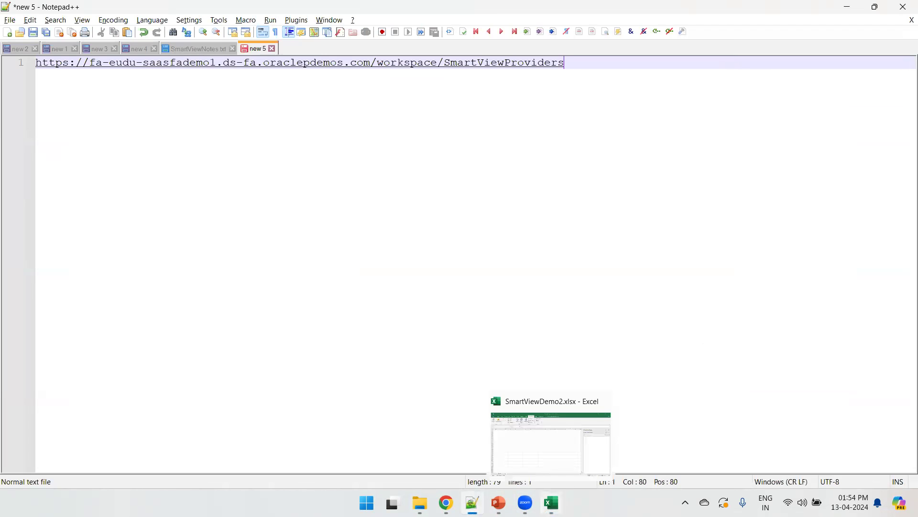
left_click(566, 418)
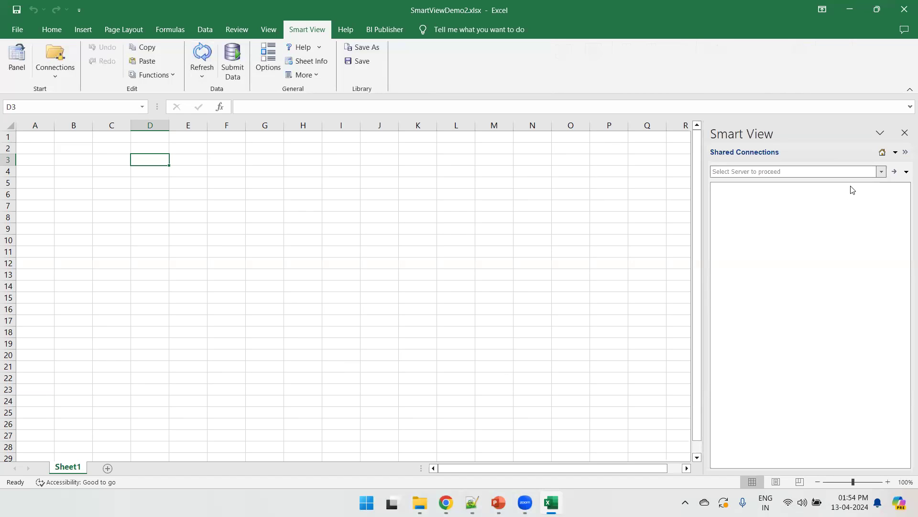
Select Oracle Essbase as the shared connections server and expand EssbaseCluster
left_click(880, 173)
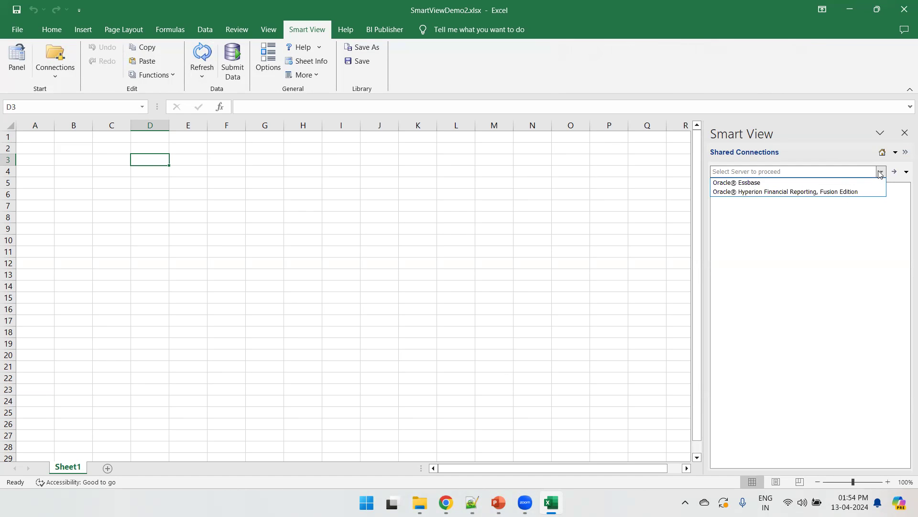
left_click(761, 182)
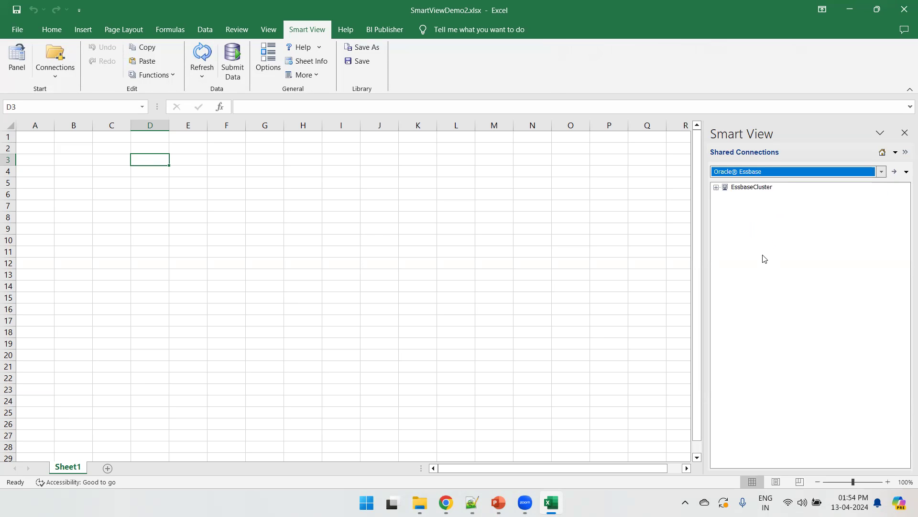
left_click(715, 187)
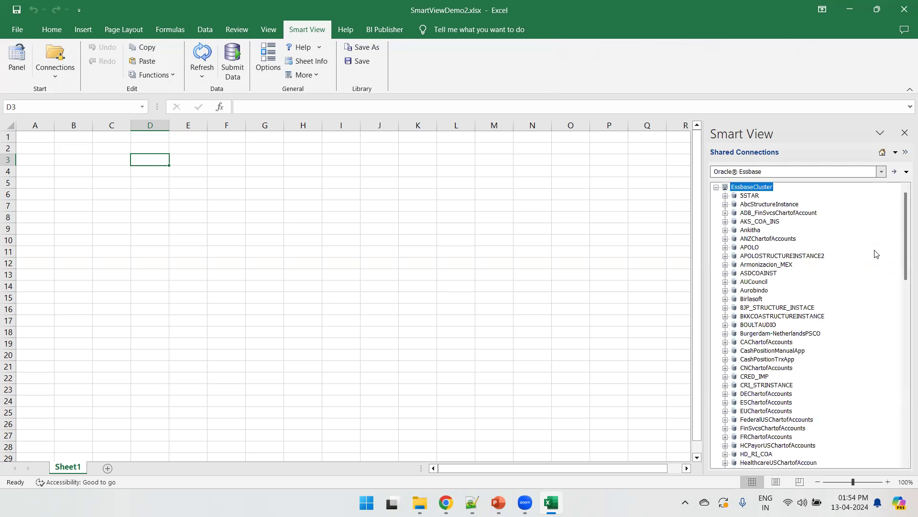
Connect to the db database under USChartofAccounts and start an ad hoc analysis on Sheet1
left_click_drag(903, 227, 902, 337)
scroll(901, 357, "down", 1)
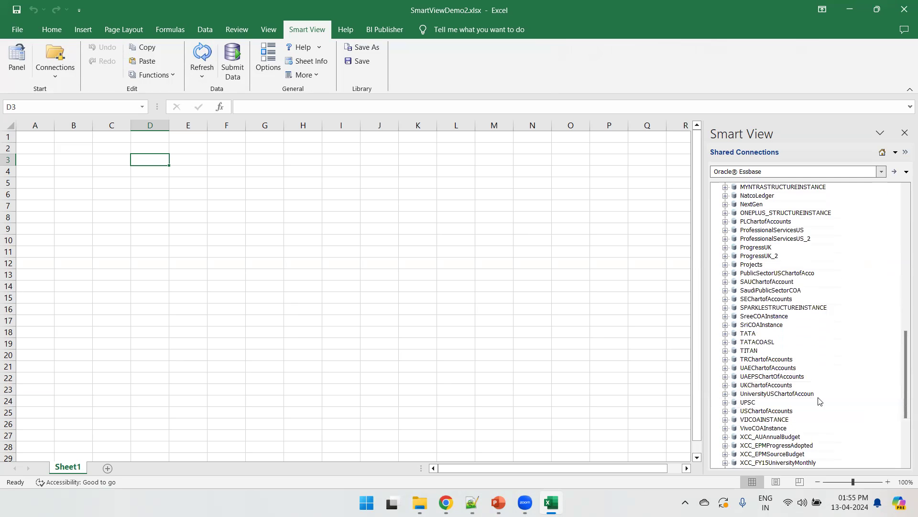
left_click(780, 411)
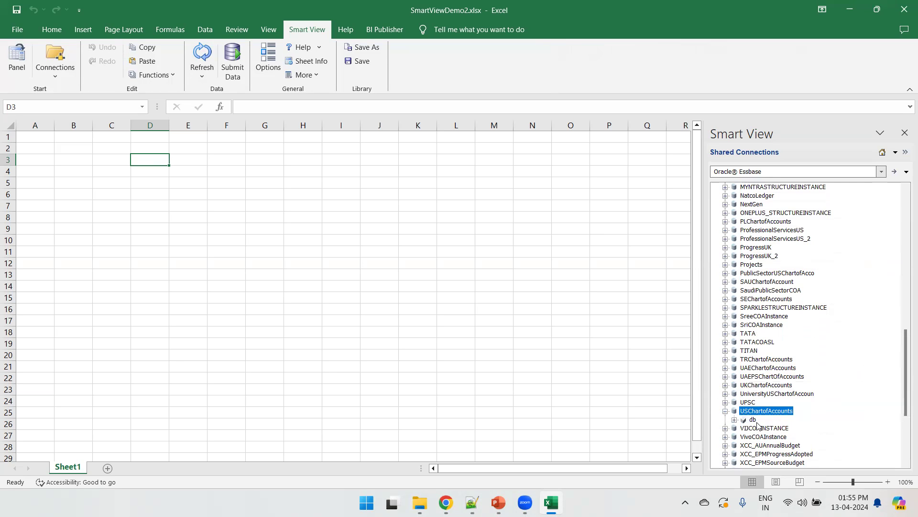
left_click(752, 420)
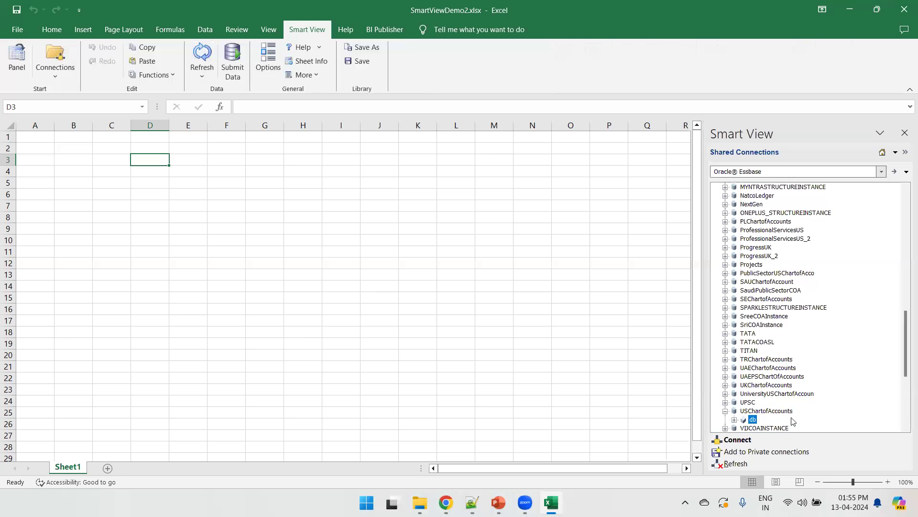
left_click(737, 439)
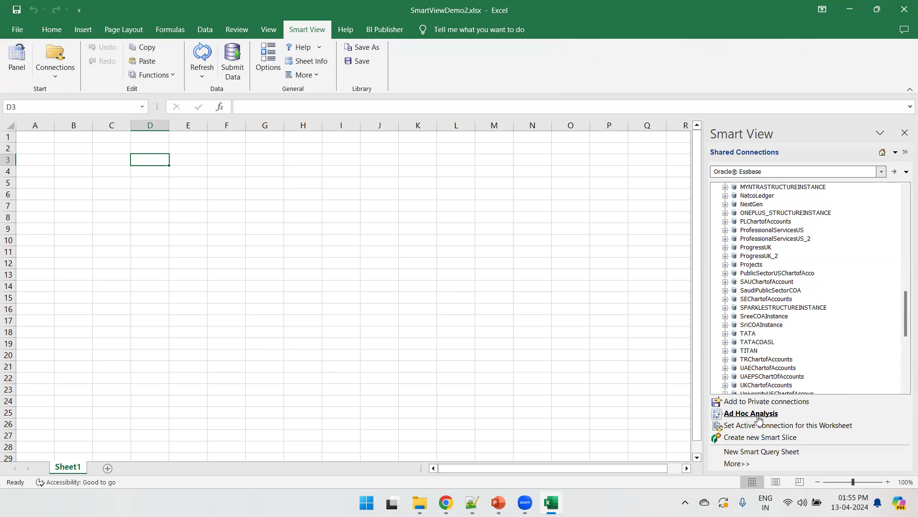
left_click(758, 415)
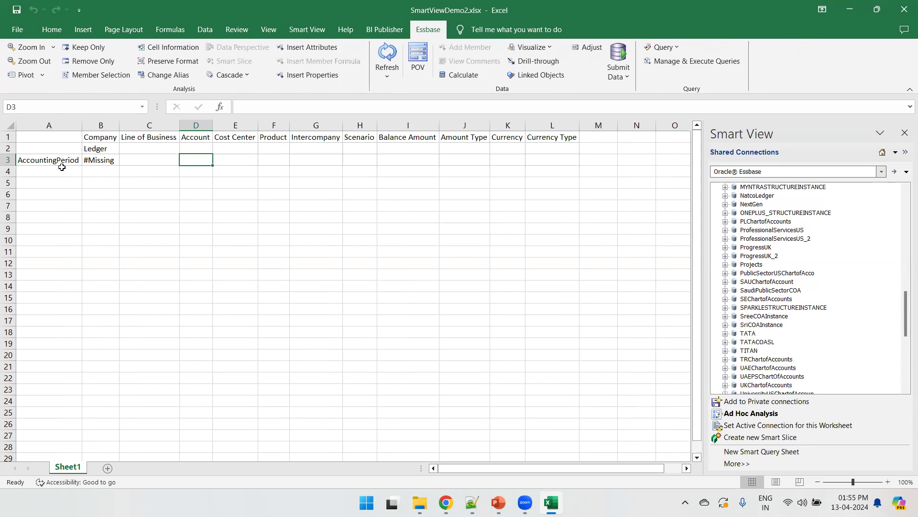
Pivot the Ledger dimension from the columns to the rows of the ad hoc grid
left_click(46, 160)
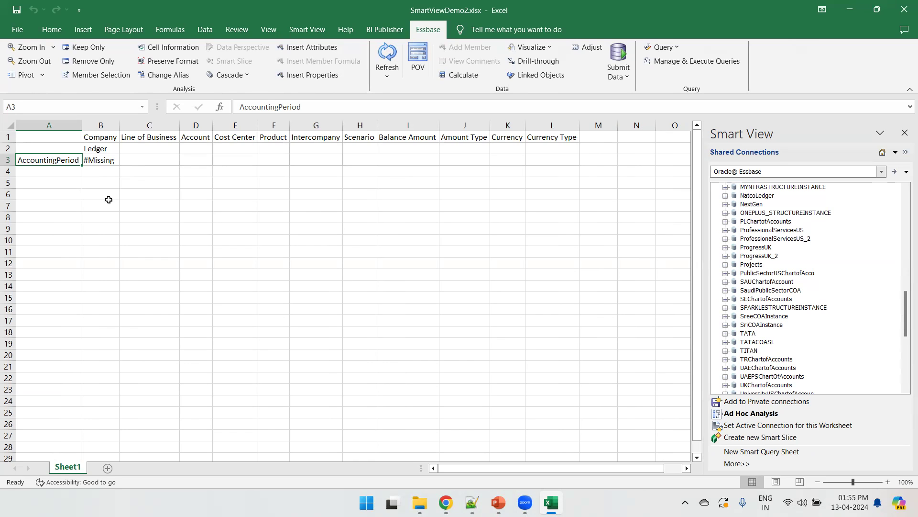
left_click(111, 149)
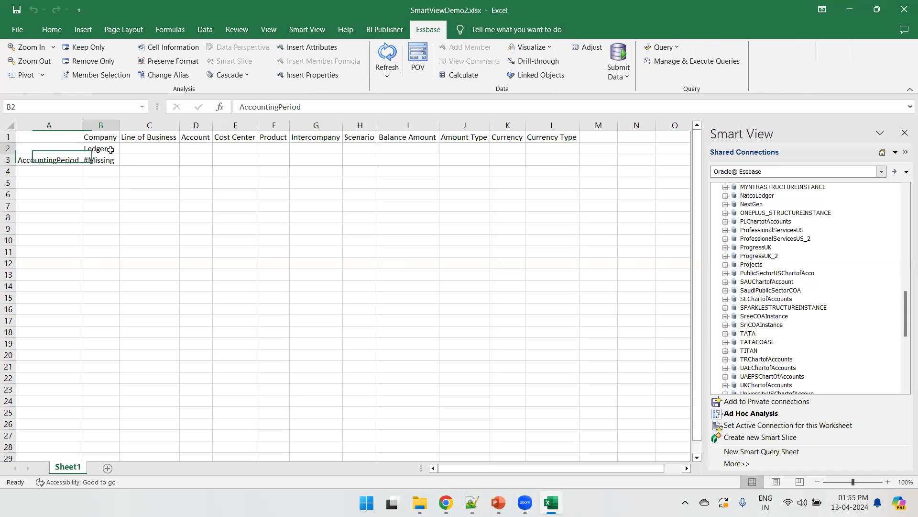
left_click(42, 76)
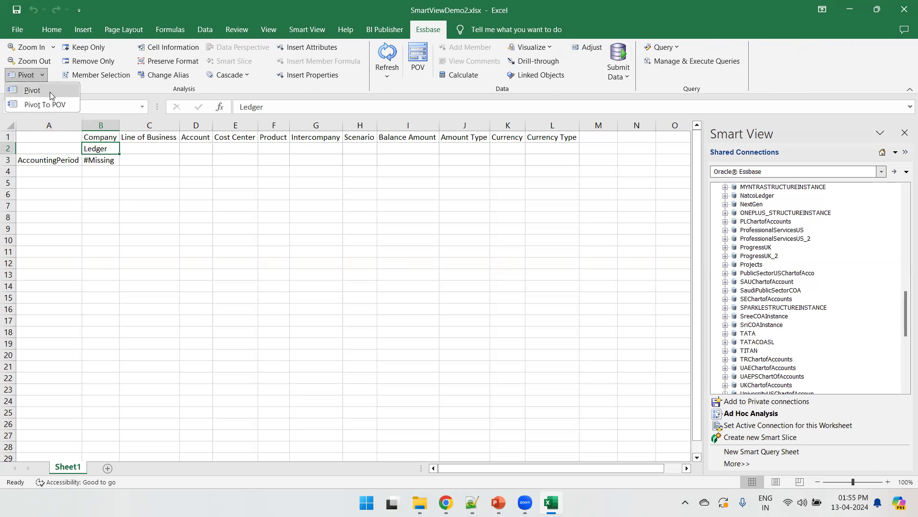
left_click(50, 95)
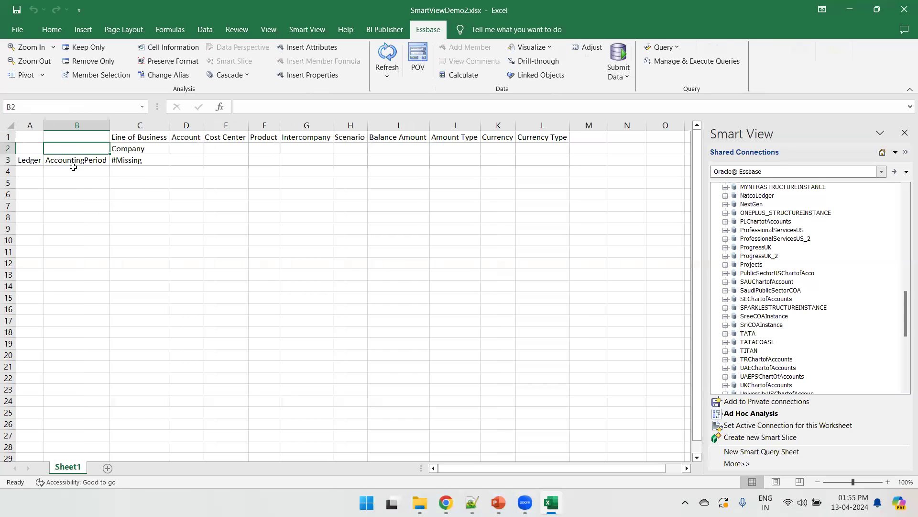
Pivot the AccountingPeriod dimension from the rows to the POV
left_click(31, 161)
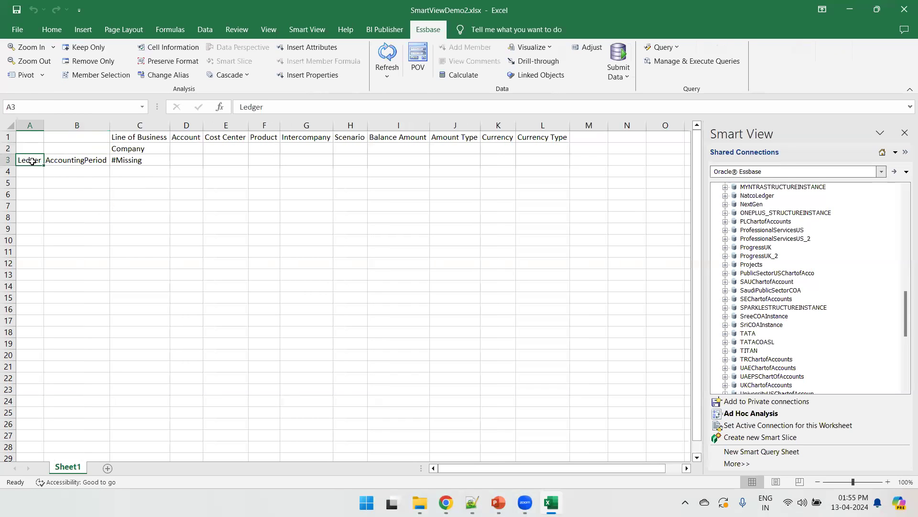
left_click(68, 161)
left_click(41, 74)
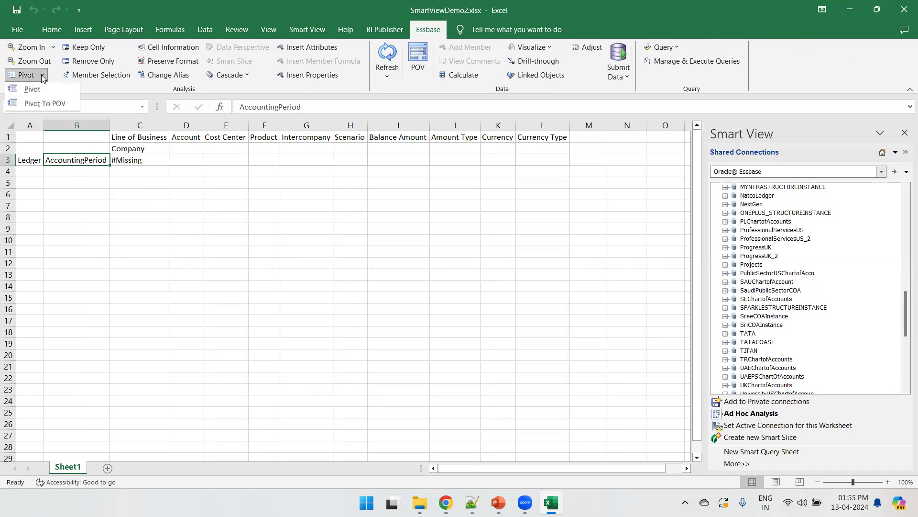
left_click(47, 110)
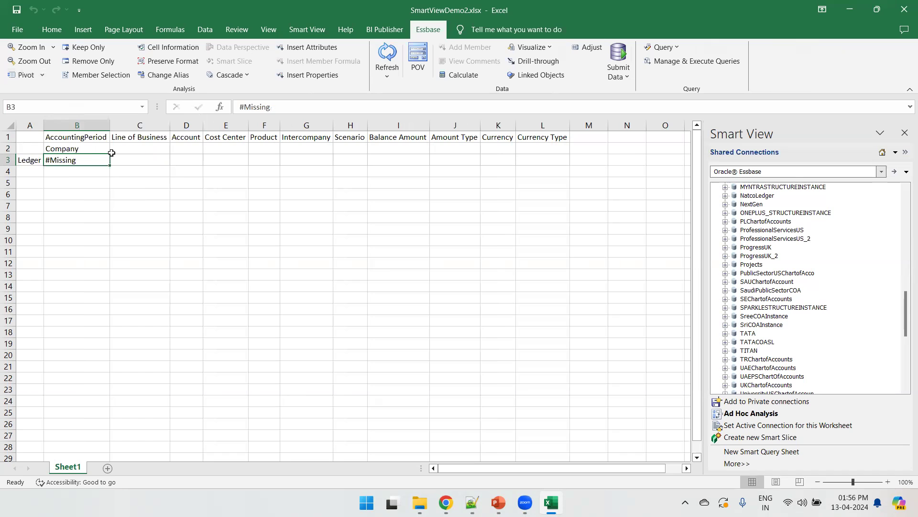
Pivot the Company dimension from the columns to the rows beside Ledger
left_click(72, 137)
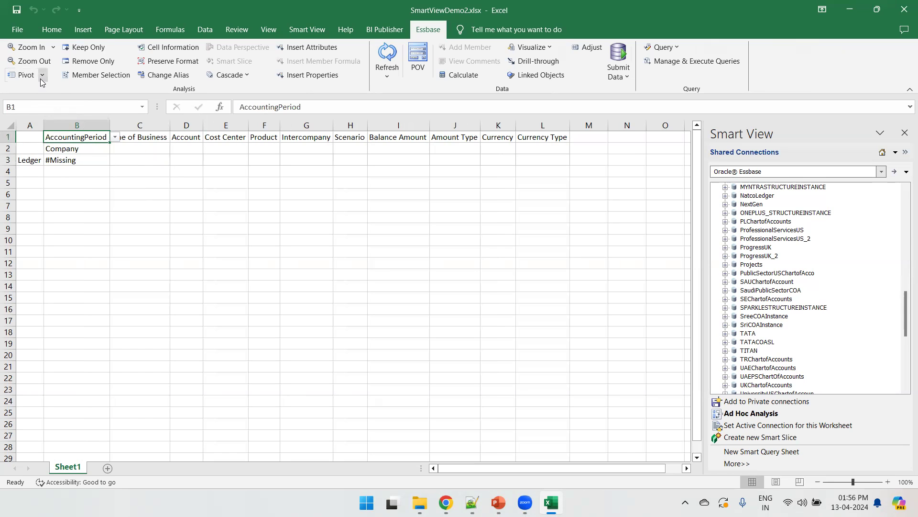
left_click(84, 148)
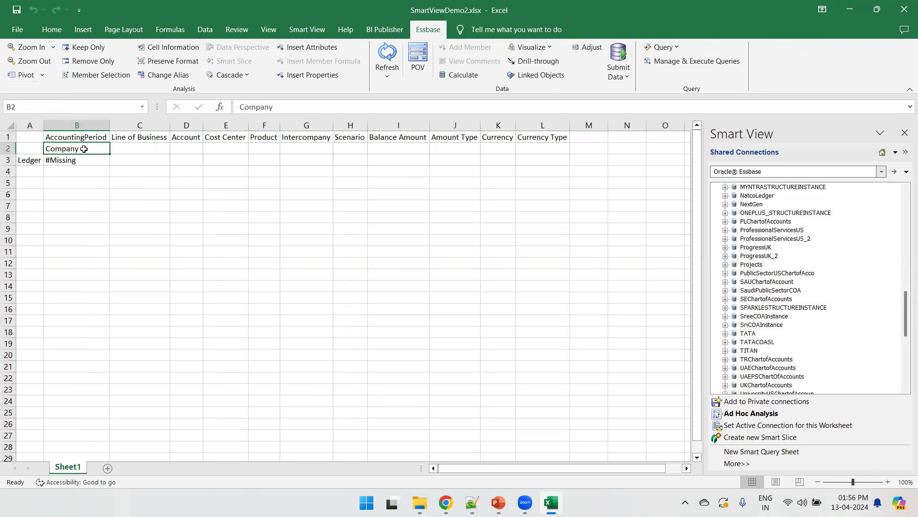
left_click(42, 75)
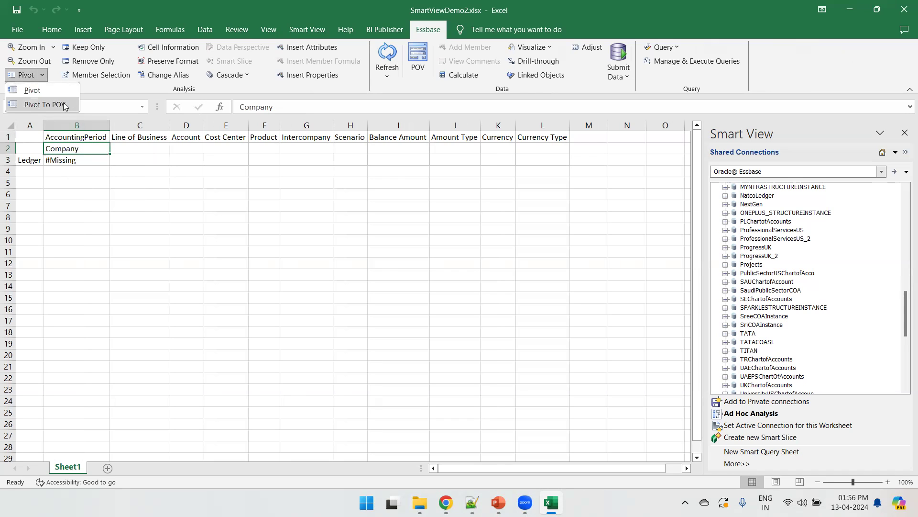
left_click(32, 91)
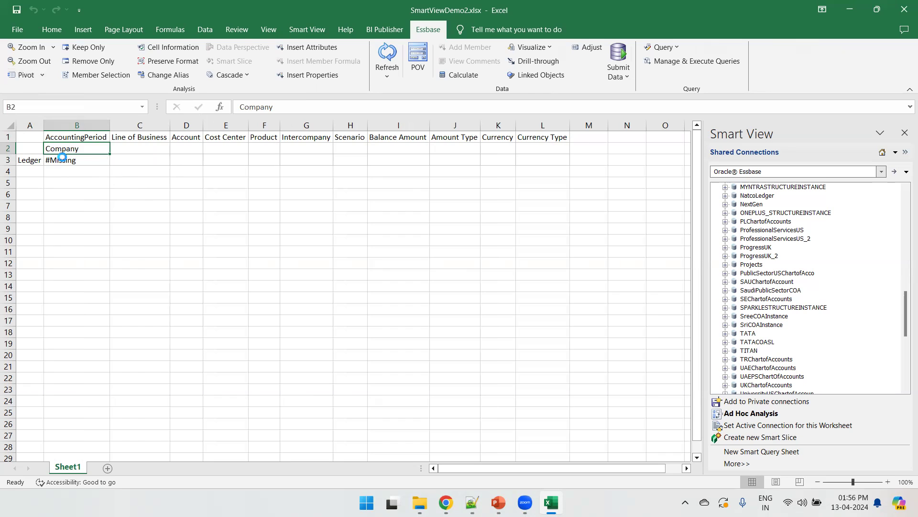
Try to pivot the AccountingPeriod dimension from the columns to the rows
left_click(122, 151)
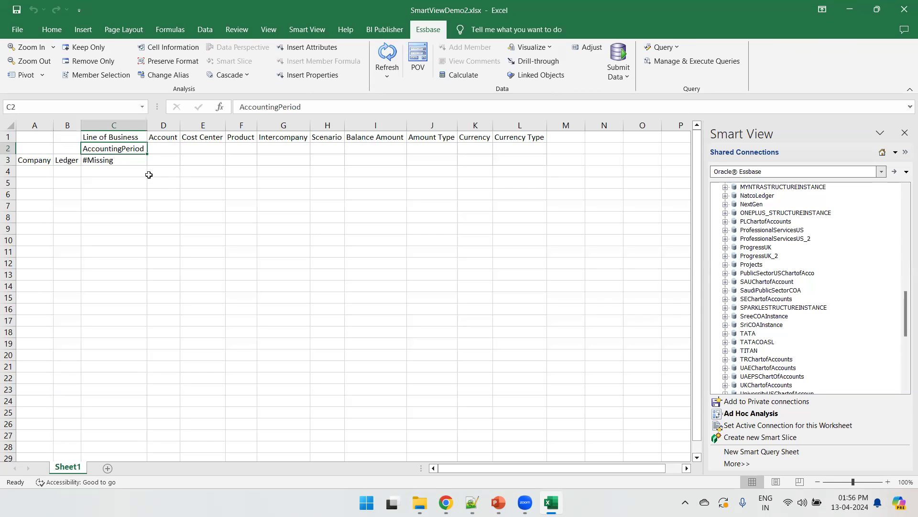
left_click(46, 74)
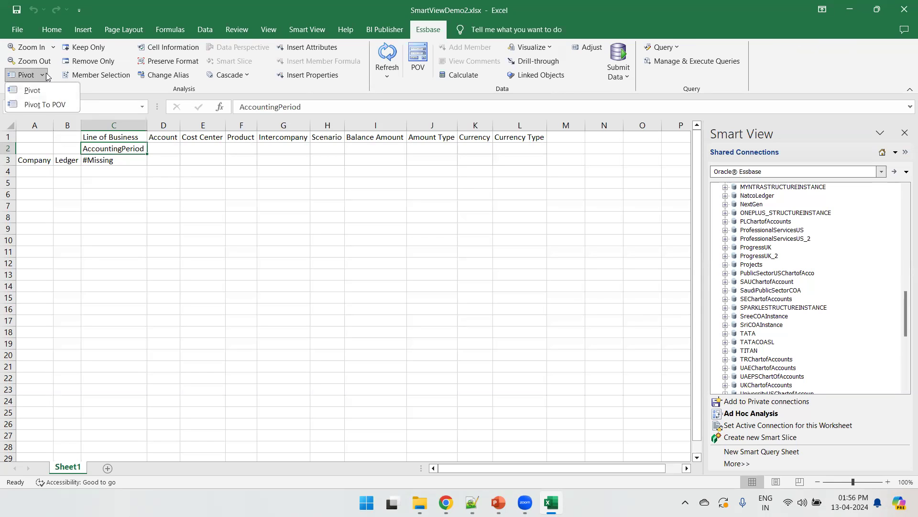
left_click(58, 90)
left_click(114, 160)
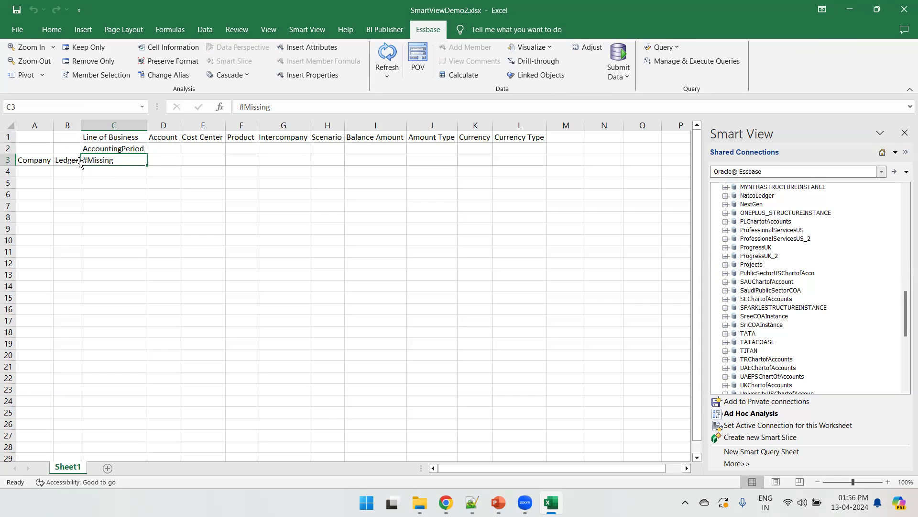
Open the member selection for AccountingPeriod and remove the AccountingPeriod root member from the selected members
left_click(120, 149)
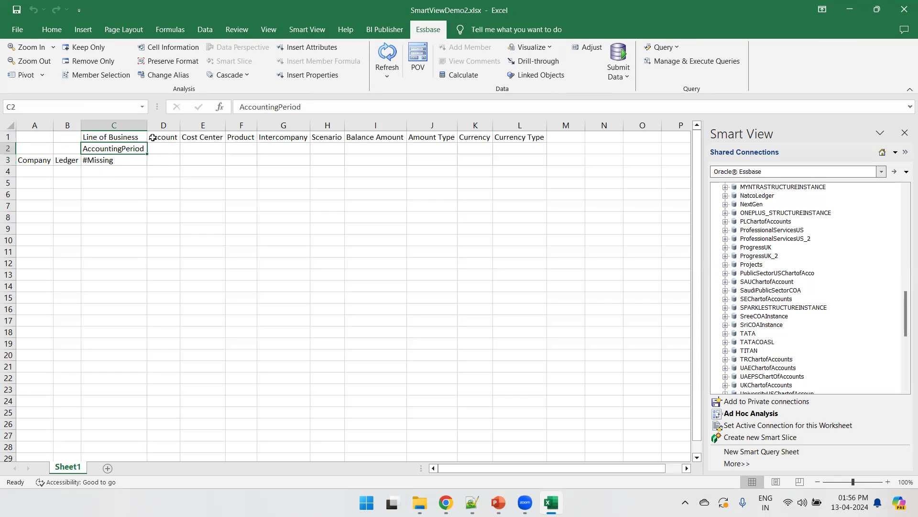
left_click(111, 76)
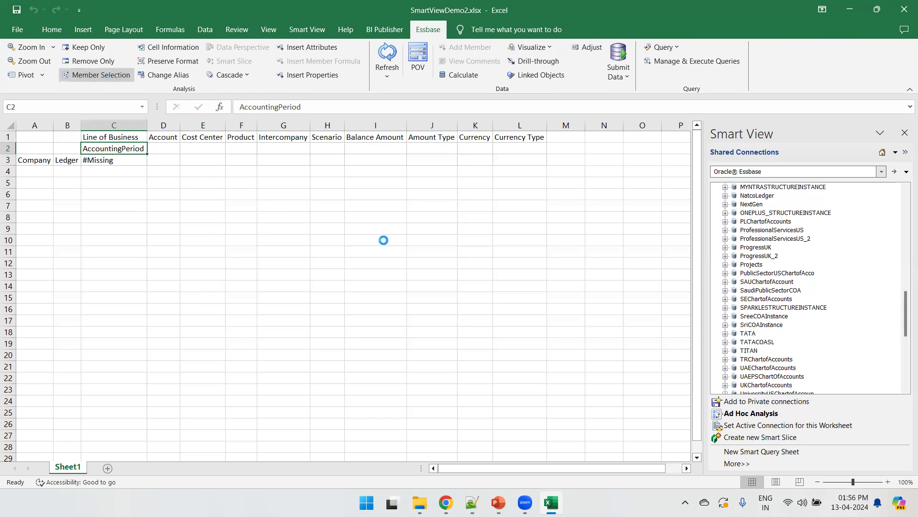
left_click(513, 149)
left_click(456, 286)
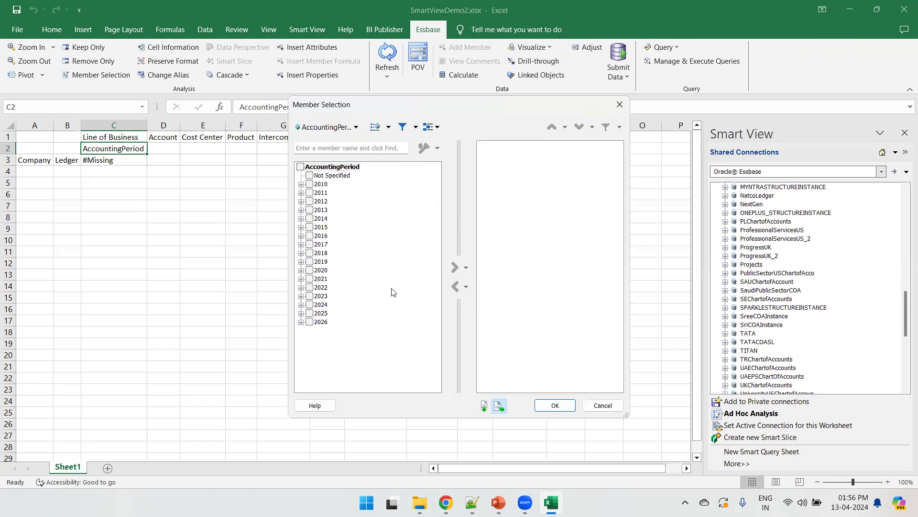
Add the years 2019, 2021, 2020, 2022 and 2023 as AccountingPeriod members across the grid columns
left_click(310, 261)
left_click(310, 270)
left_click(310, 287)
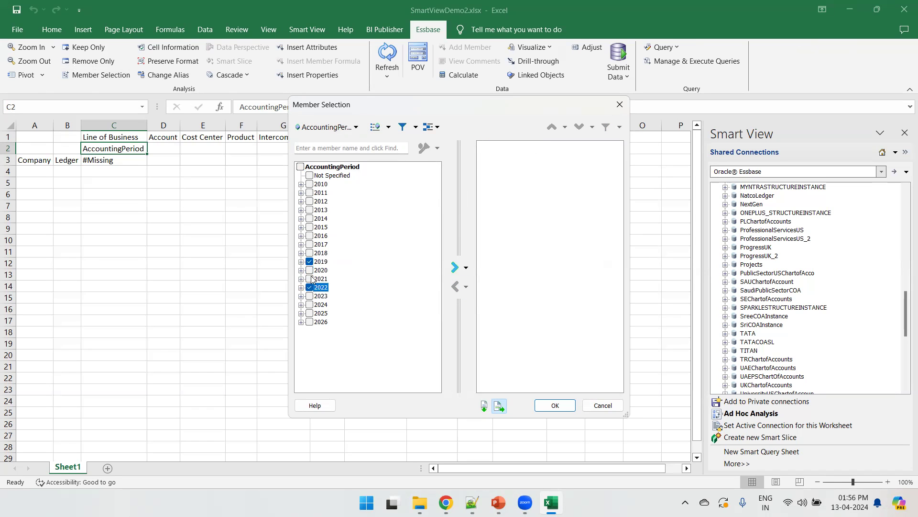
left_click(310, 279)
left_click(310, 270)
left_click(310, 289)
left_click(309, 287)
left_click(309, 297)
left_click(458, 267)
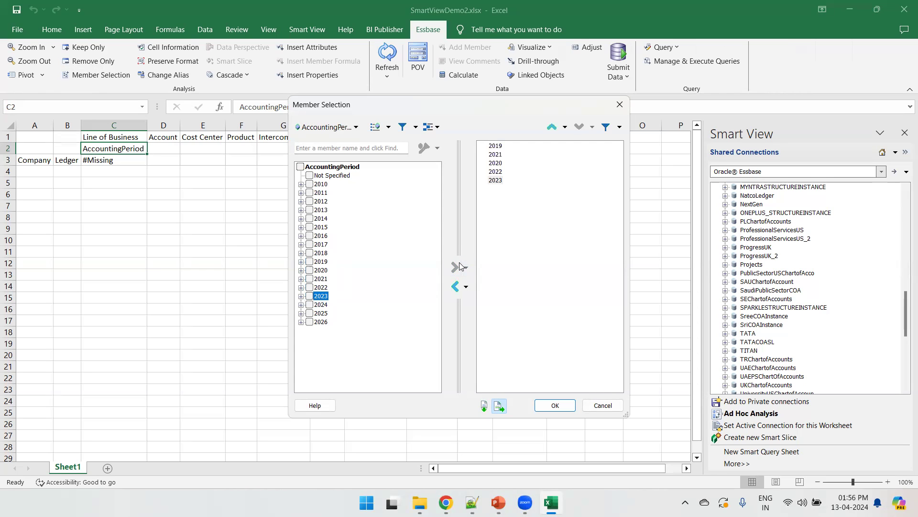
left_click(555, 405)
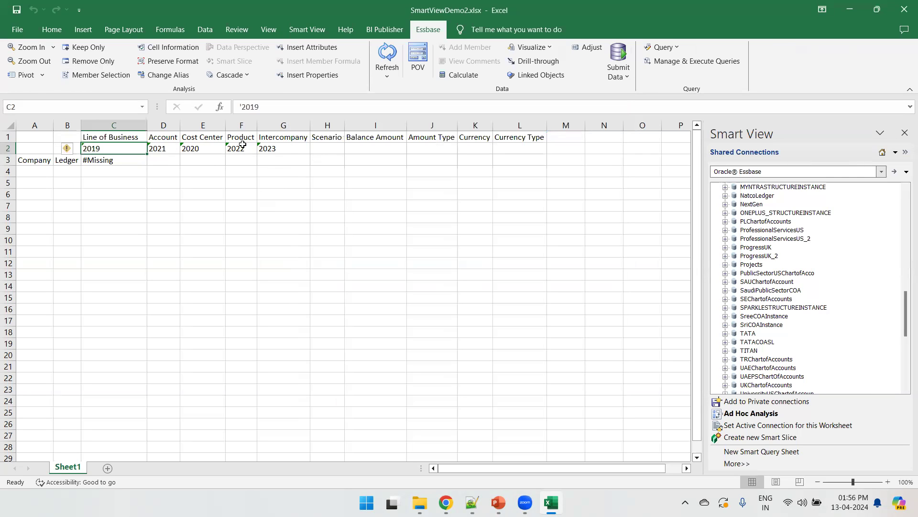
Replace the Ledger member with US Primary Ledger from the US Ledger Set and fit the column width to its name
left_click(75, 165)
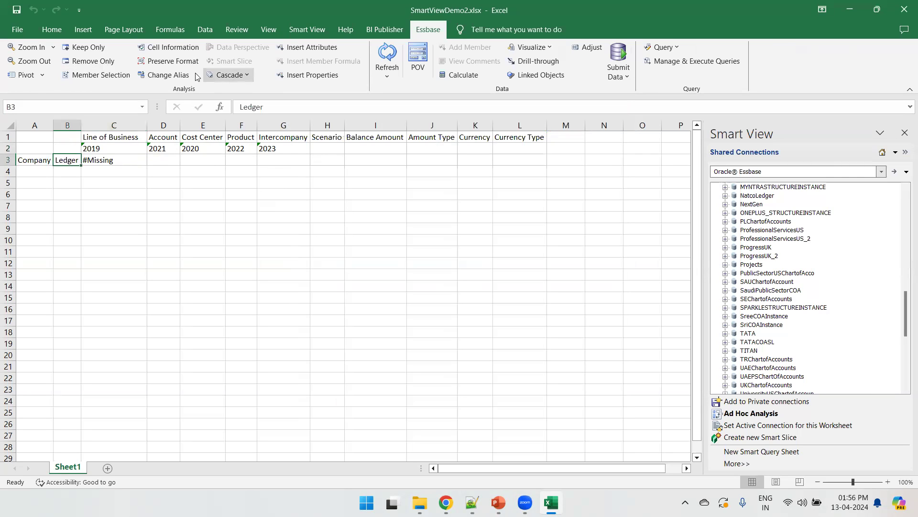
left_click(99, 77)
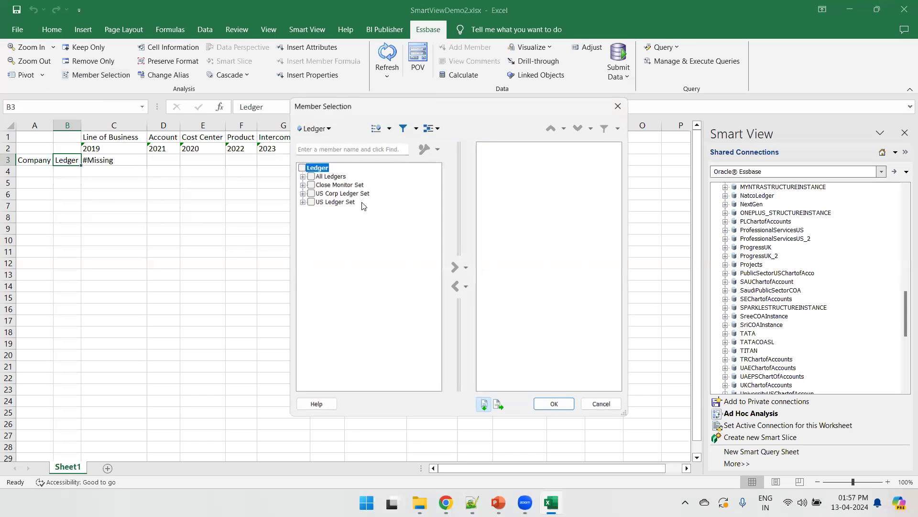
left_click(300, 201)
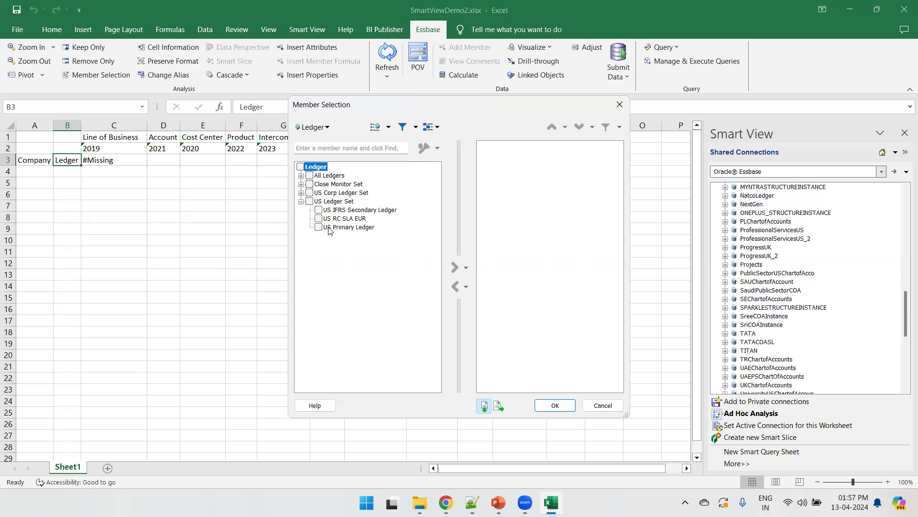
left_click(322, 229)
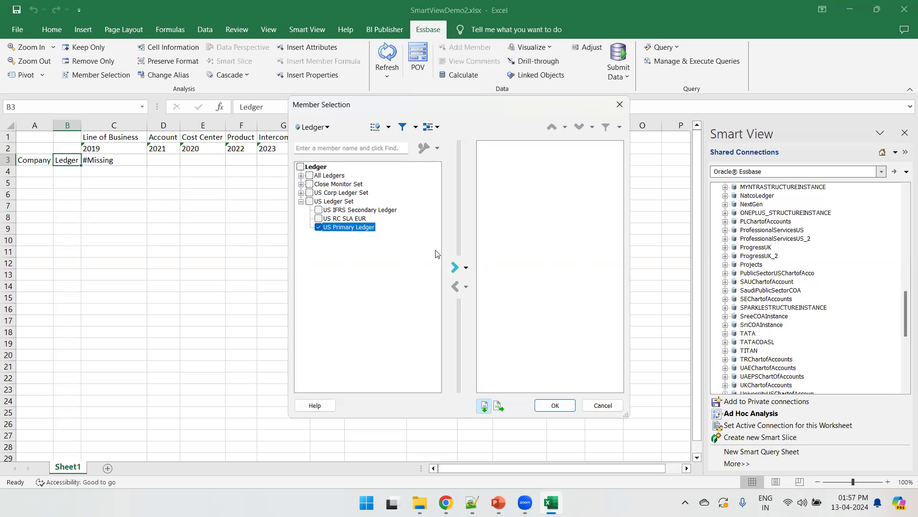
left_click(454, 267)
left_click(554, 405)
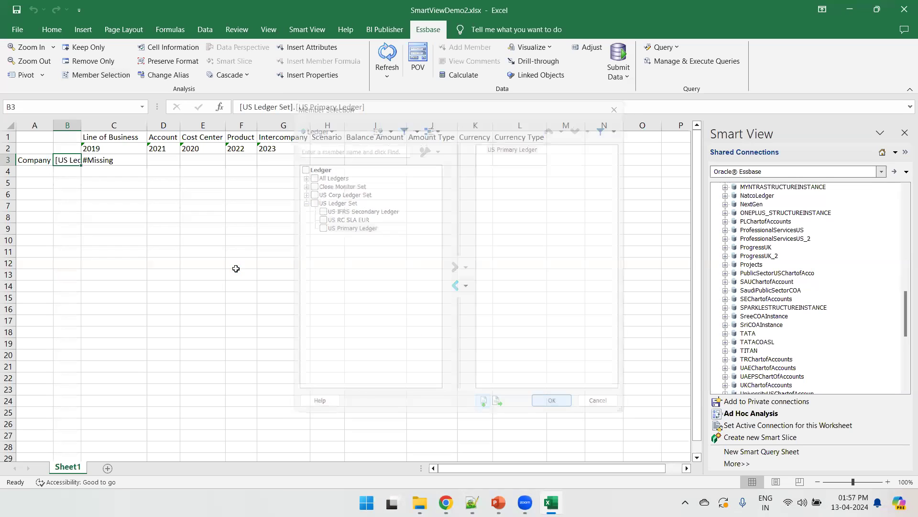
double_click(82, 125)
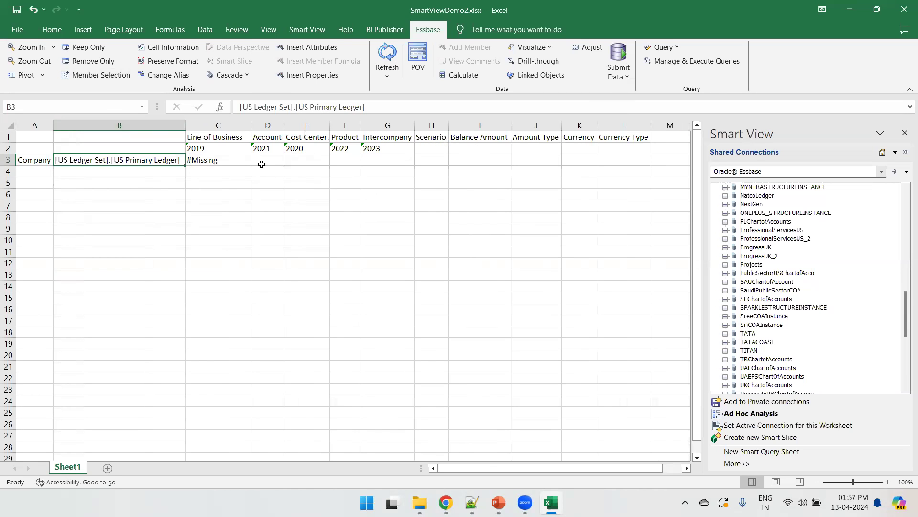
Show the floating POV and unhide row 1 with the dimension names above the years
left_click(271, 139)
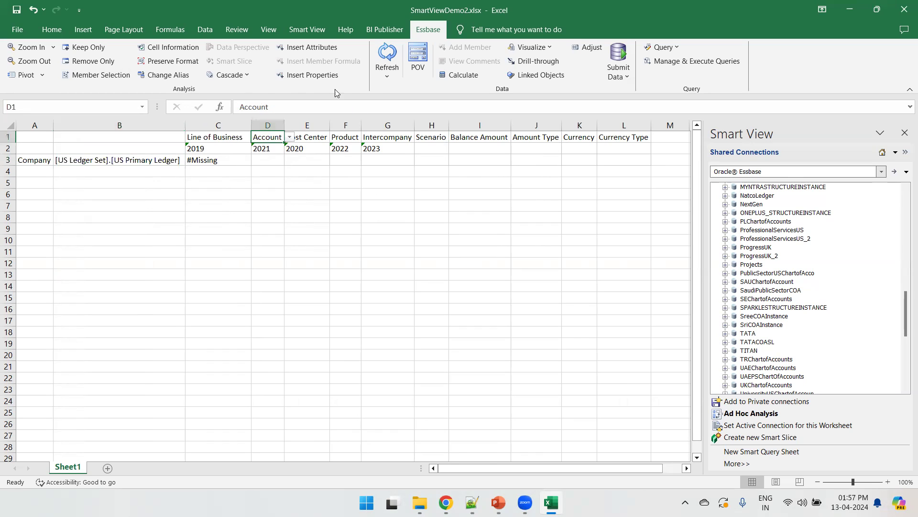
left_click(415, 63)
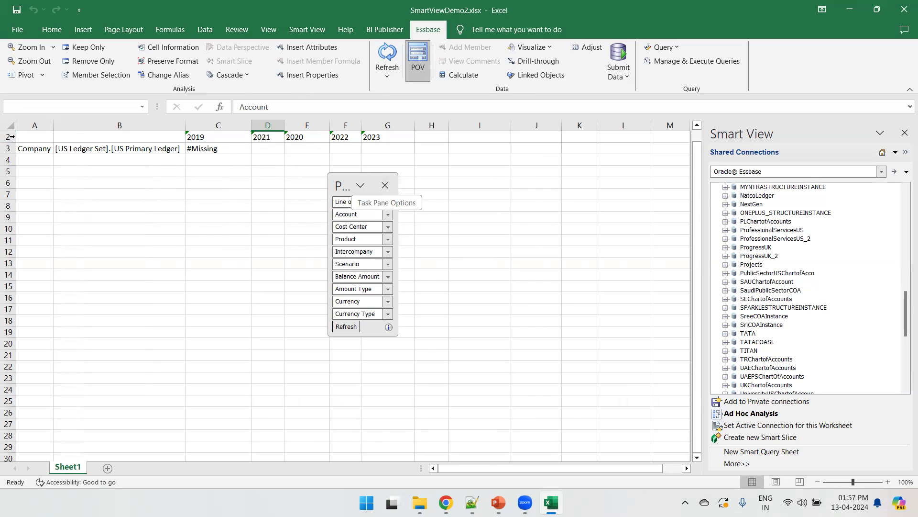
left_click_drag(8, 133, 9, 148)
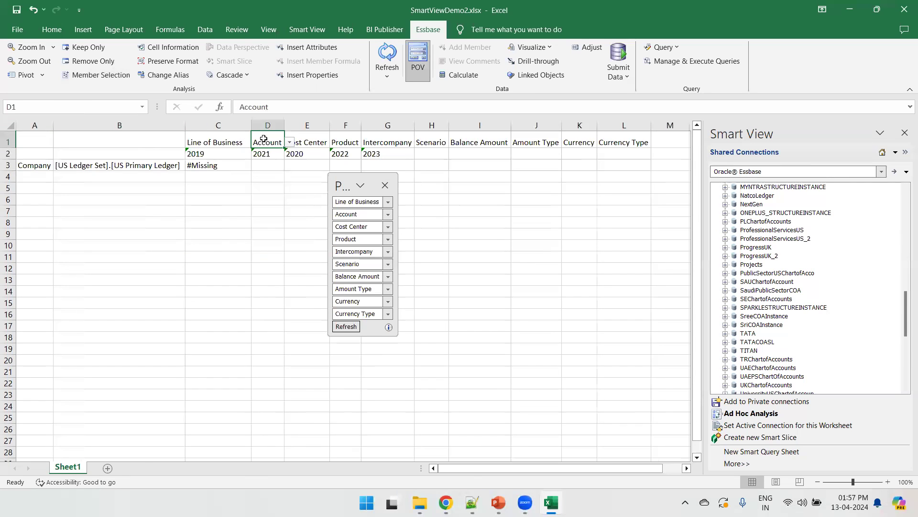
Set the Account POV members to 95021-Expenses and 95011-Revenue from All Corporate Accounts-V1, removing the Account root member
left_click(388, 213)
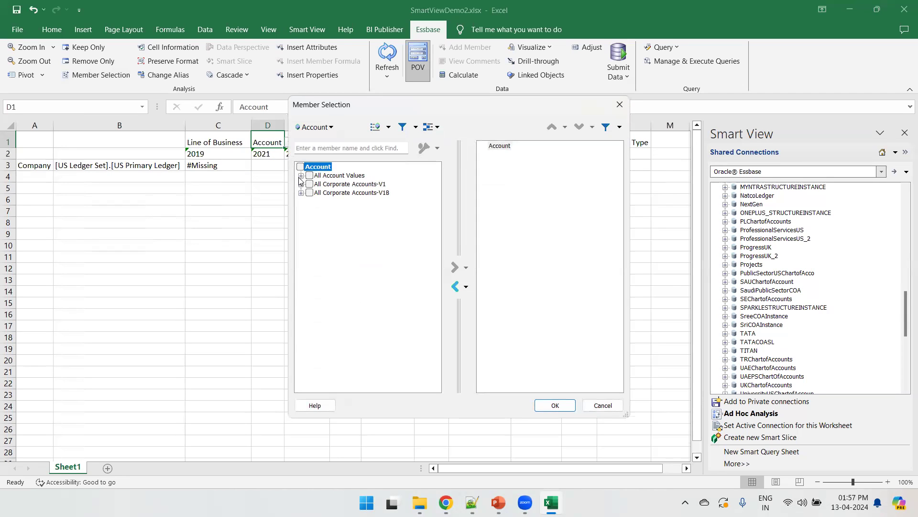
left_click(300, 184)
left_click(309, 202)
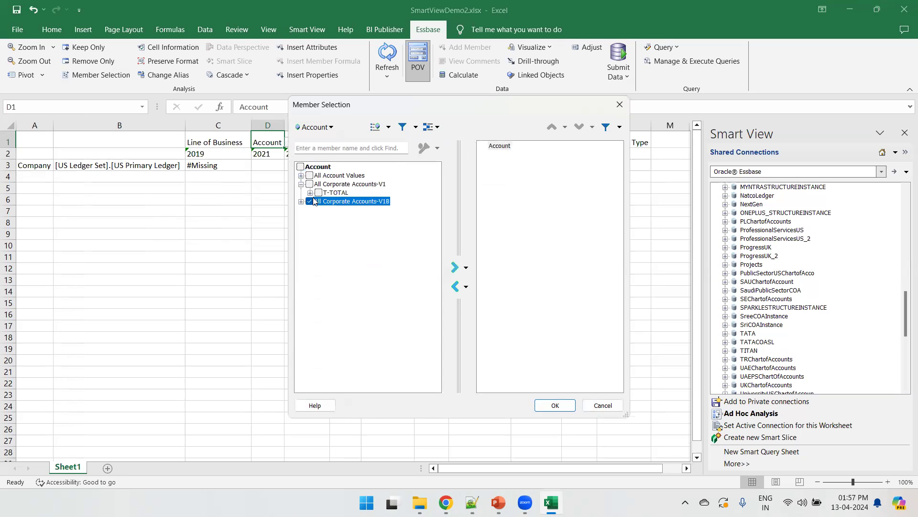
left_click(310, 193)
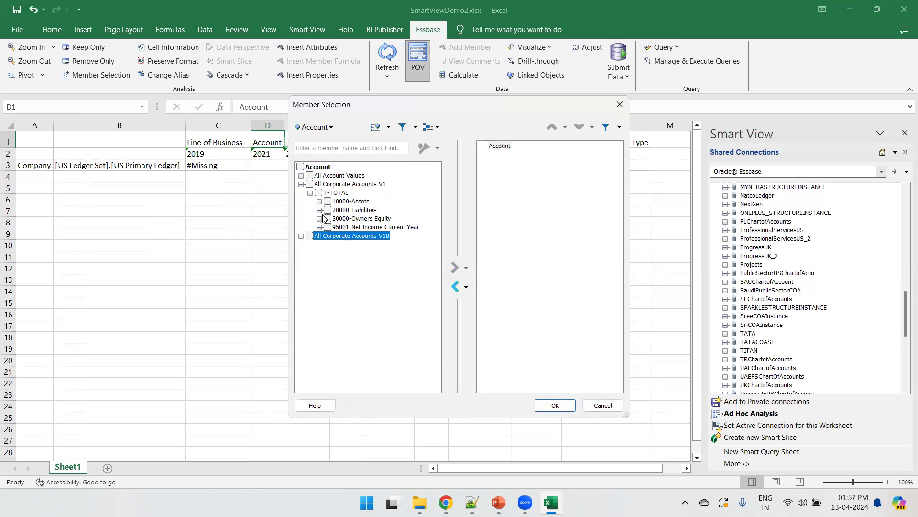
left_click(319, 227)
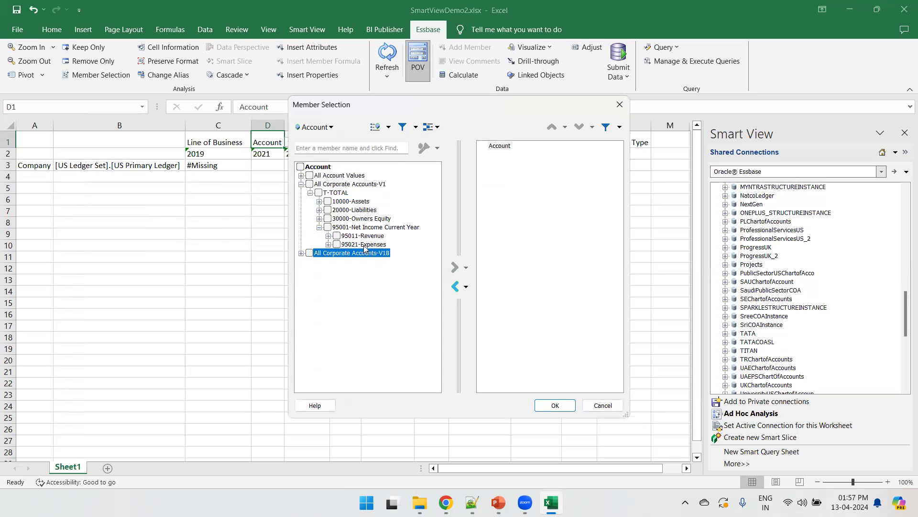
left_click(337, 245)
left_click(337, 235)
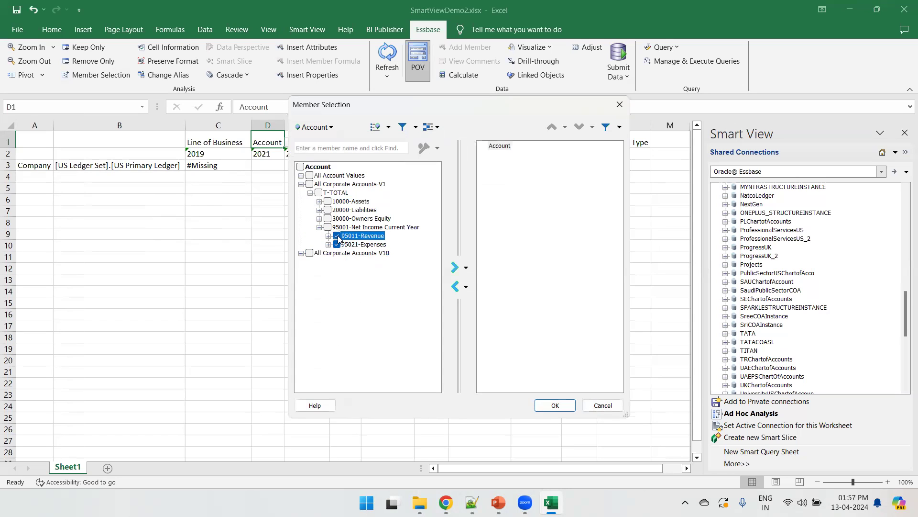
left_click(455, 267)
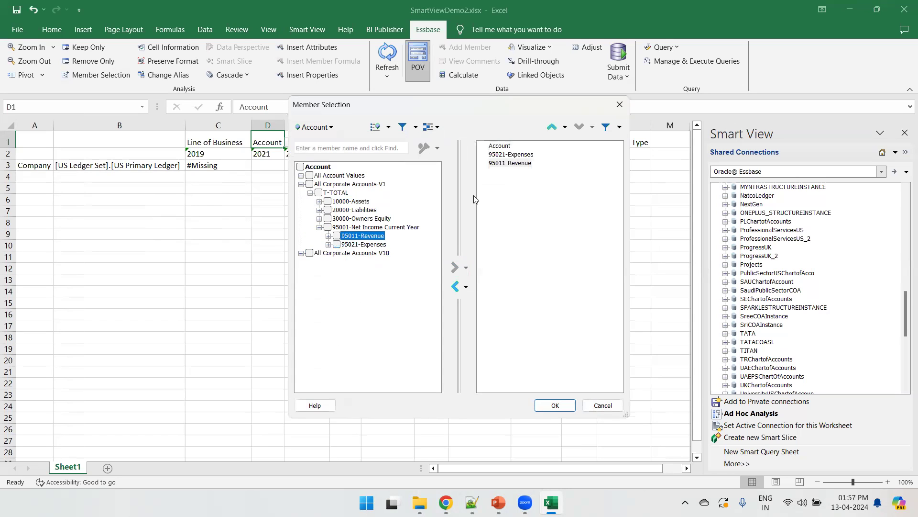
left_click(500, 146)
left_click(455, 287)
left_click(553, 406)
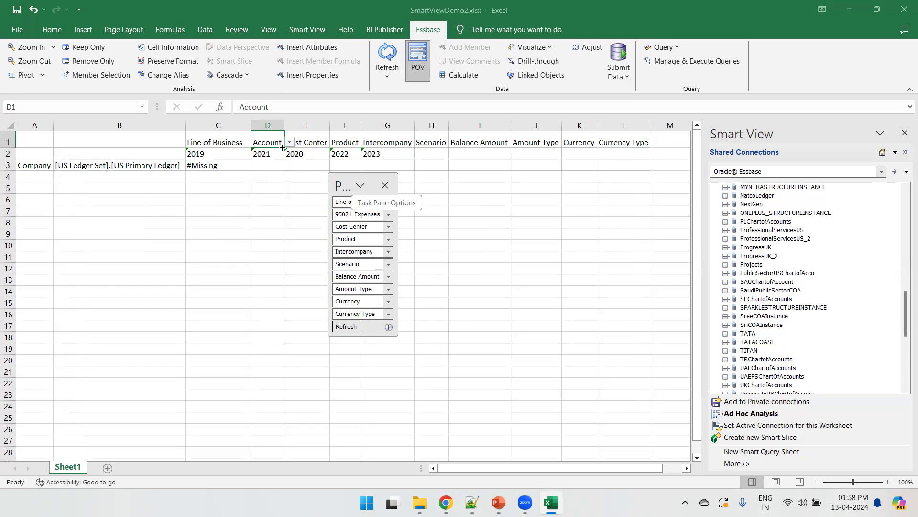
Move the Account dimension with 95021-Expenses from the POV to the grid rows beside US Primary Ledger
left_click_drag(279, 143, 211, 160)
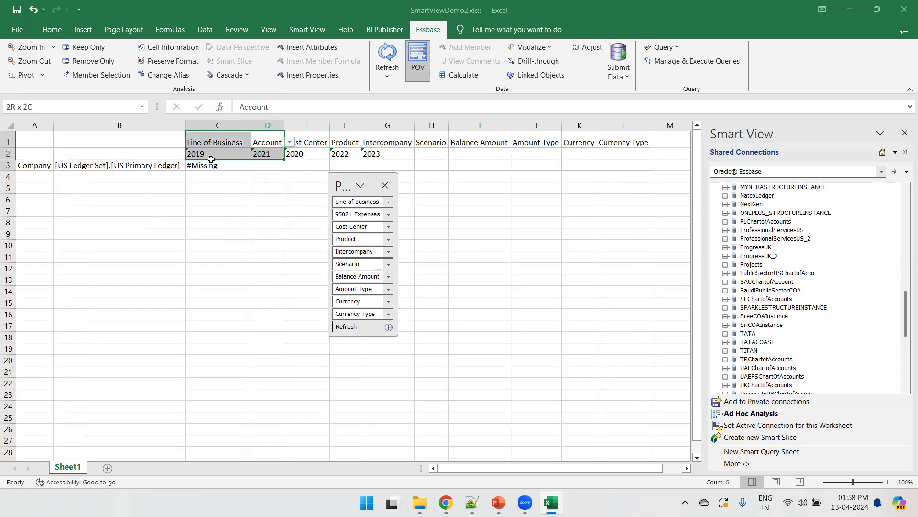
left_click(269, 143)
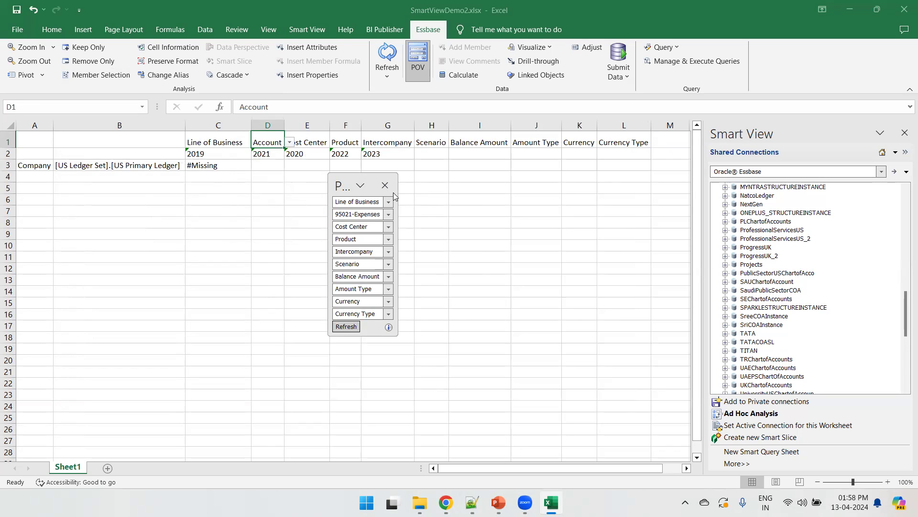
left_click_drag(386, 215, 242, 165)
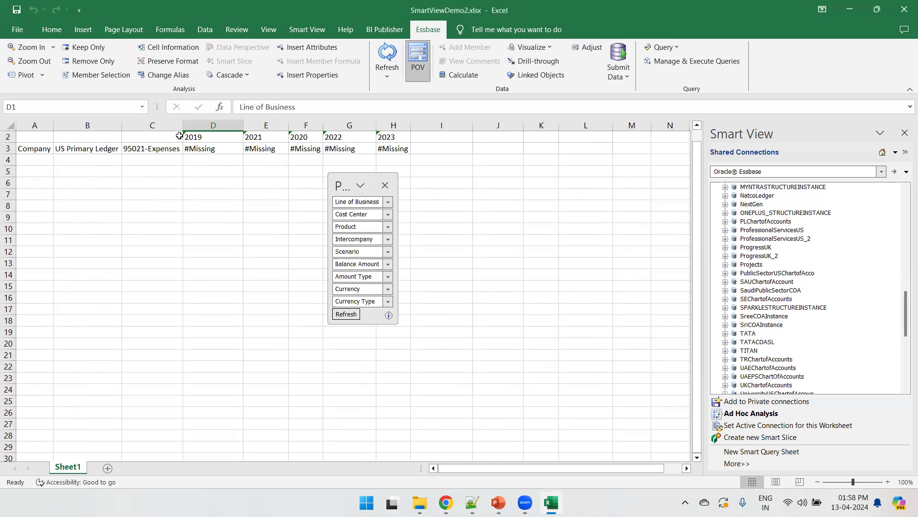
Refresh the ad hoc data with the 95021-Expenses row member selected
left_click(155, 149)
left_click(389, 79)
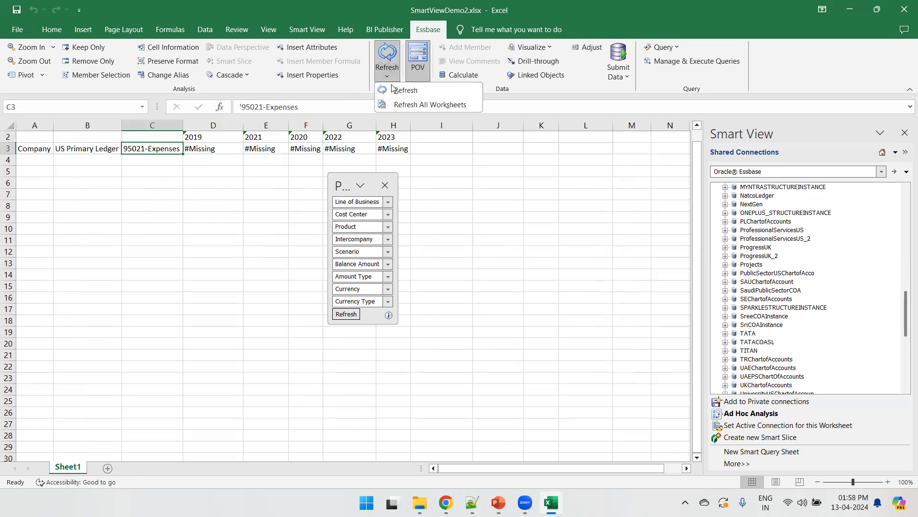
left_click(409, 103)
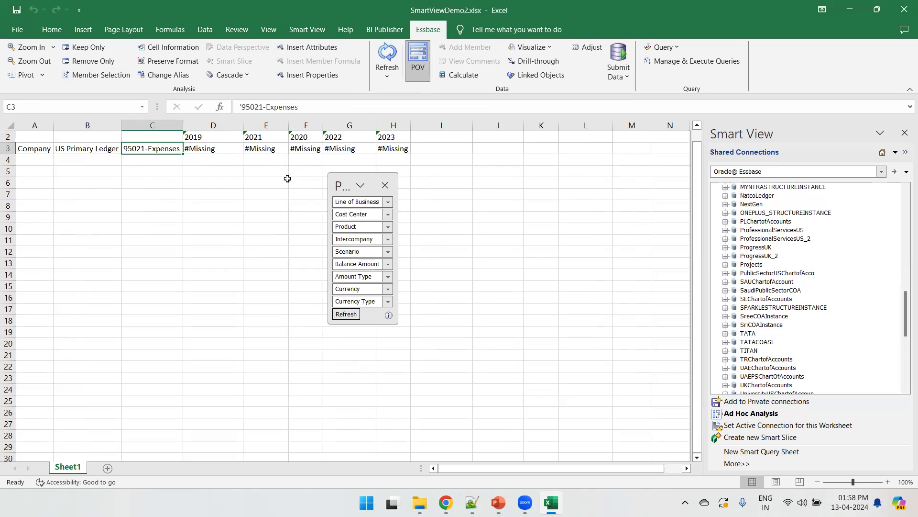
Add 95011-Revenue from 95001-Net Income Current Year below 95021-Expenses as an Account row member
left_click(98, 75)
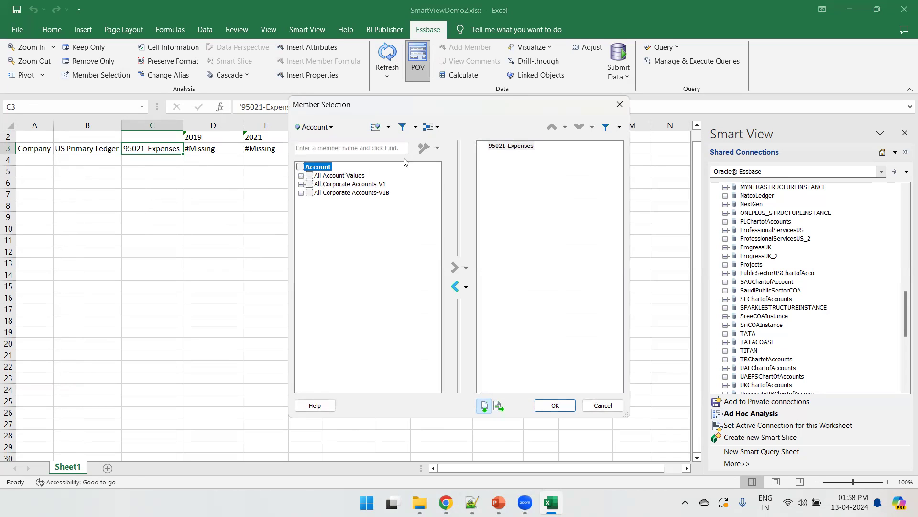
left_click(300, 175)
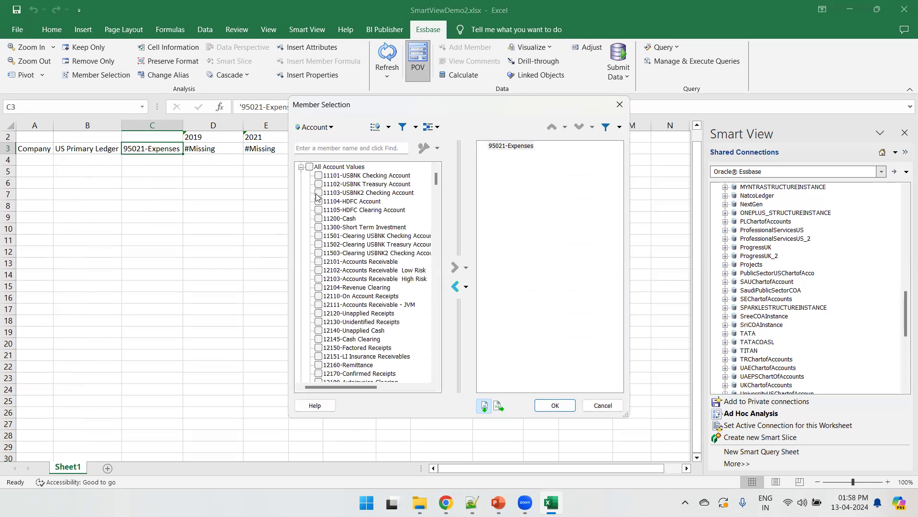
left_click(301, 167)
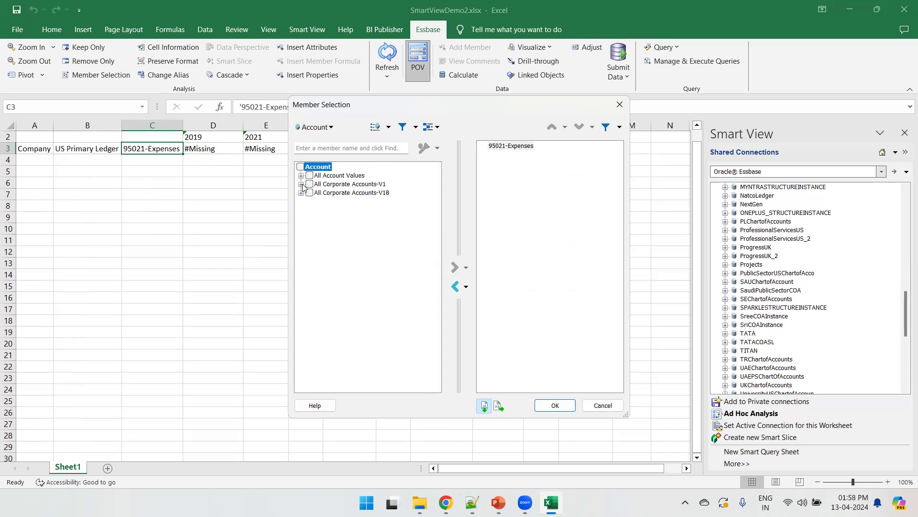
left_click(301, 185)
left_click(312, 193)
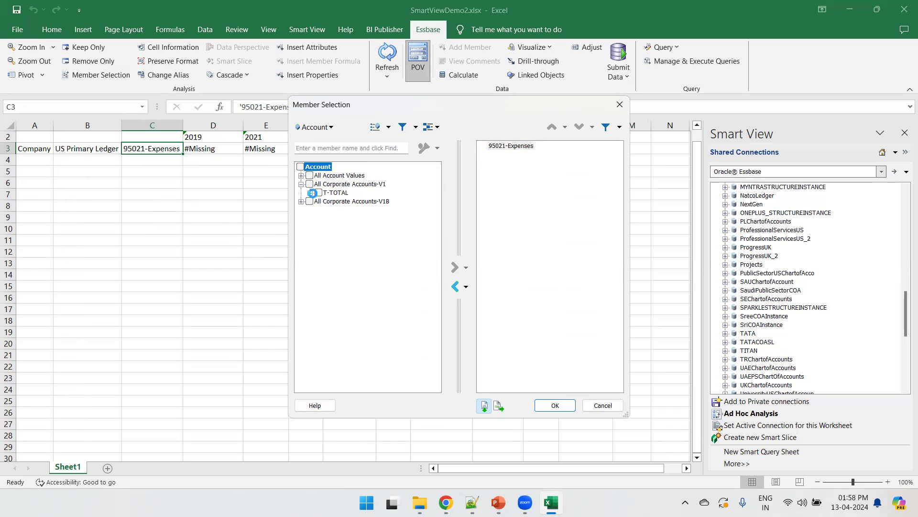
left_click(319, 227)
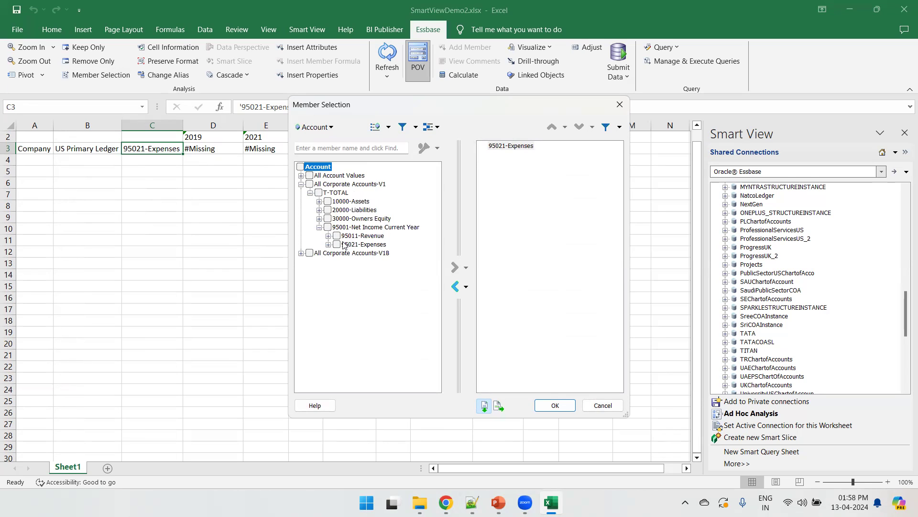
left_click(337, 237)
left_click(455, 267)
left_click(554, 405)
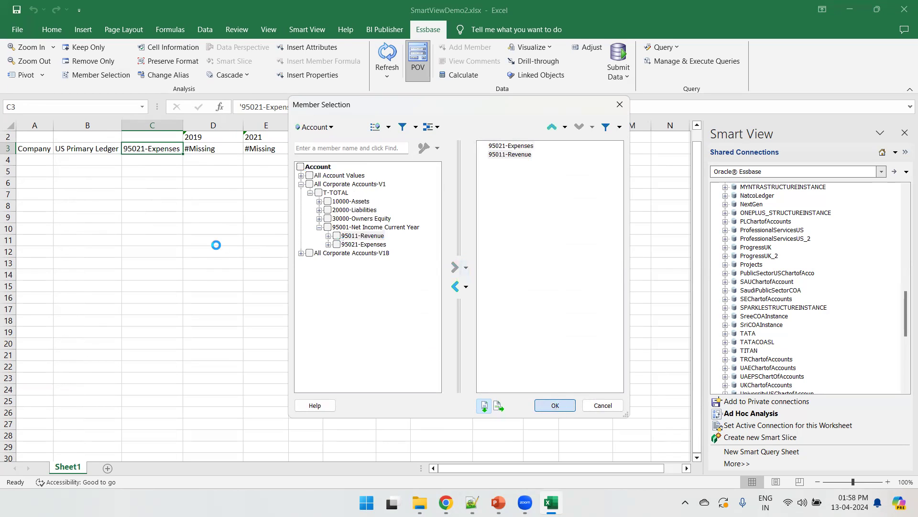
Fit column C to its Account member names and refresh the ad hoc data for the expenses and revenue rows
double_click(182, 125)
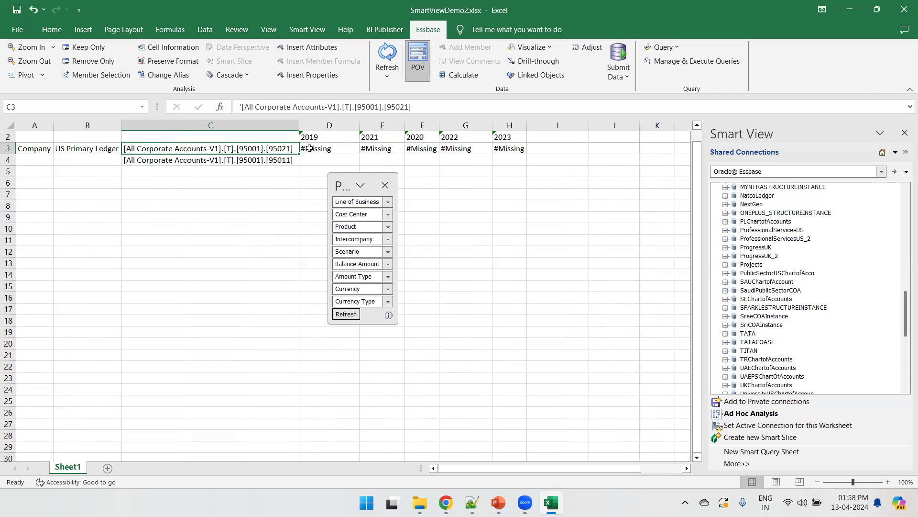
left_click(391, 84)
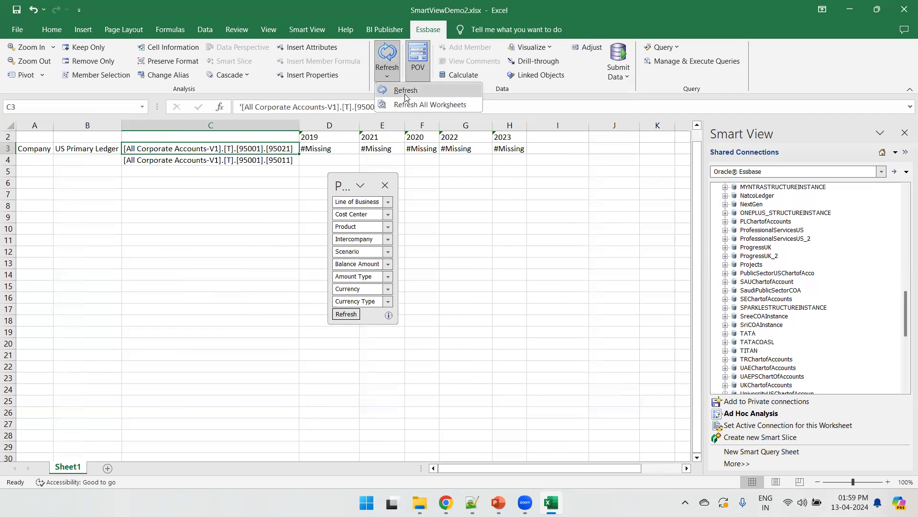
left_click(406, 101)
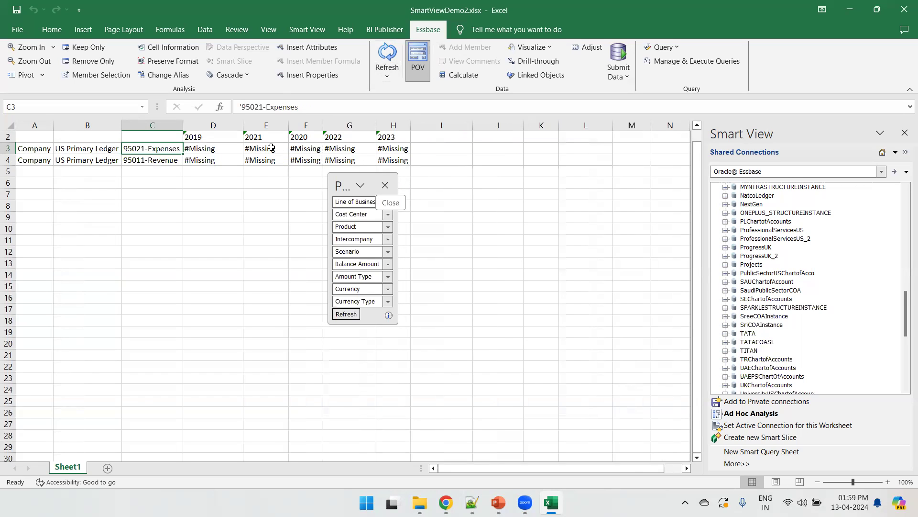
Set the Currency POV member to USD - US Dollar, removing the Currency root member from the selection
left_click(388, 289)
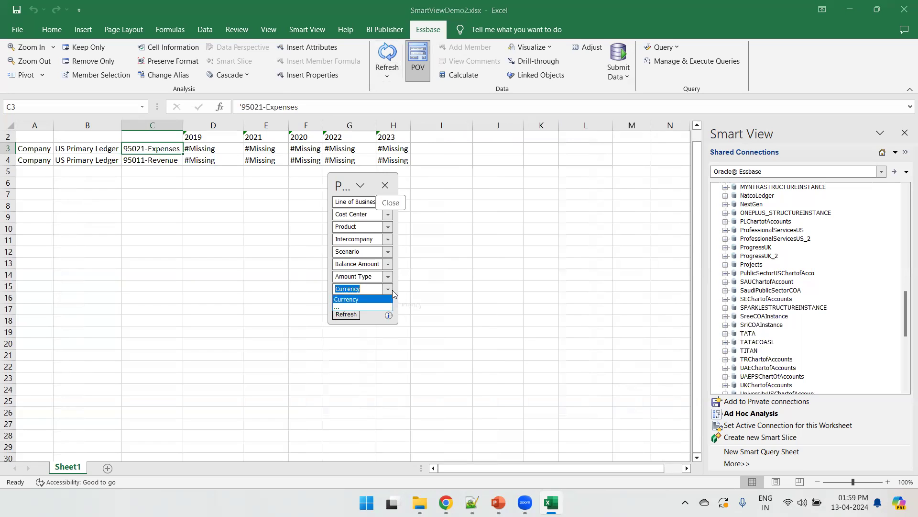
left_click(346, 309)
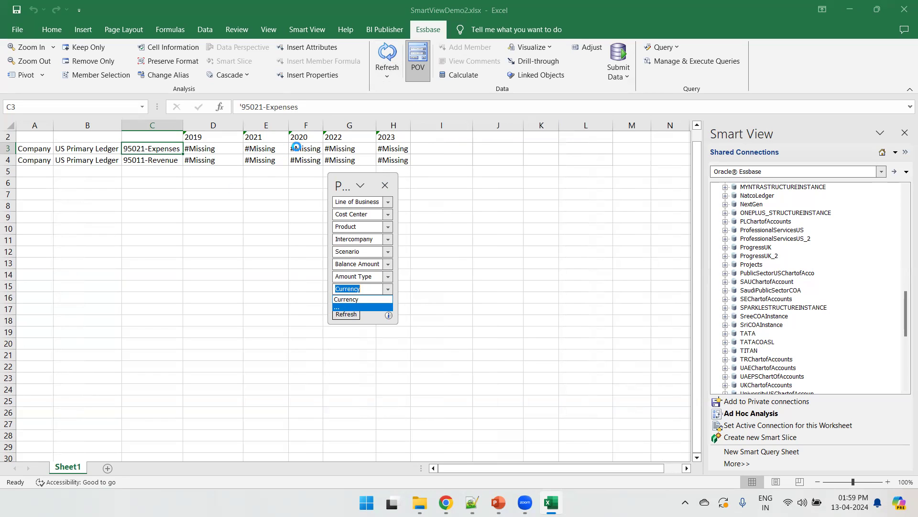
left_click(315, 148)
type("USD")
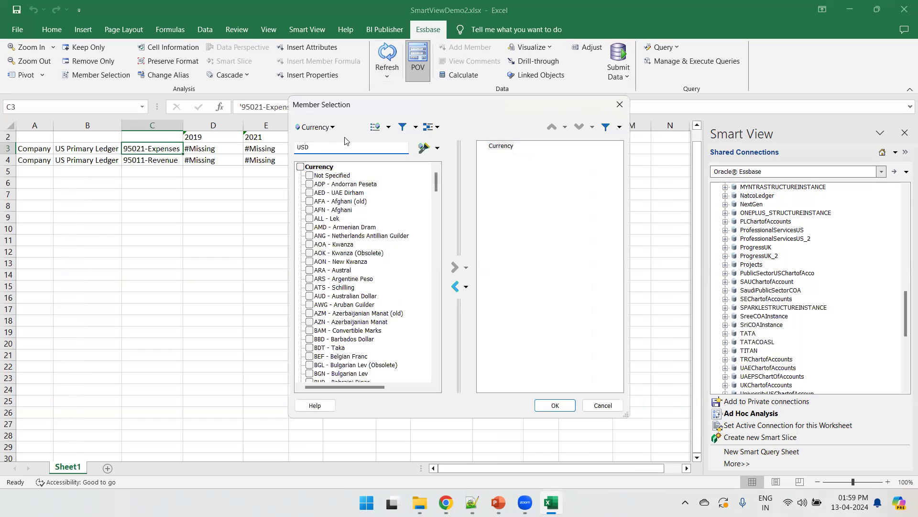
left_click(421, 151)
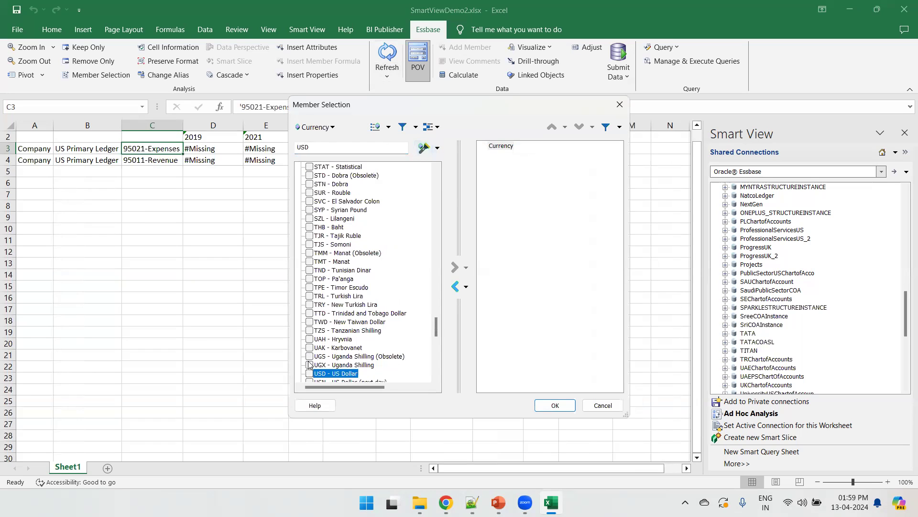
left_click(455, 266)
left_click(505, 150)
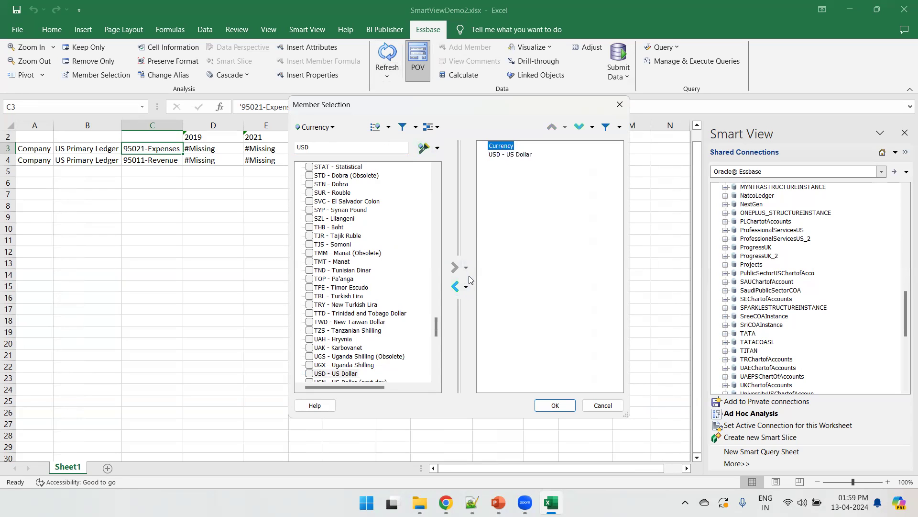
left_click(455, 286)
left_click(555, 405)
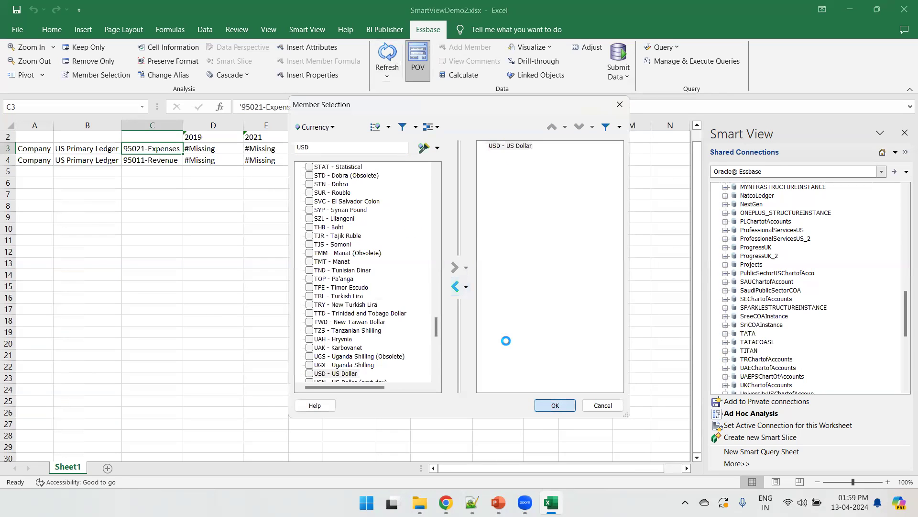
Refresh the ad hoc grid with the US Dollar currency and close the floating POV window
left_click(387, 76)
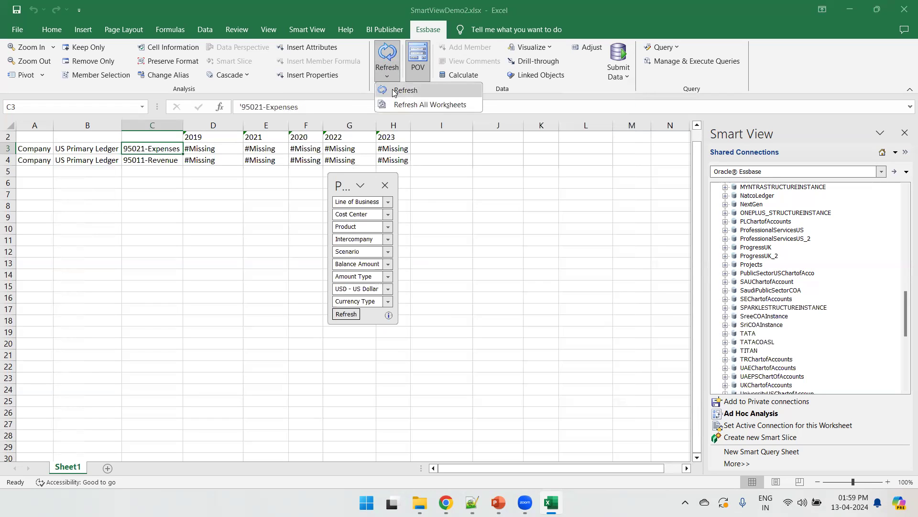
left_click(391, 89)
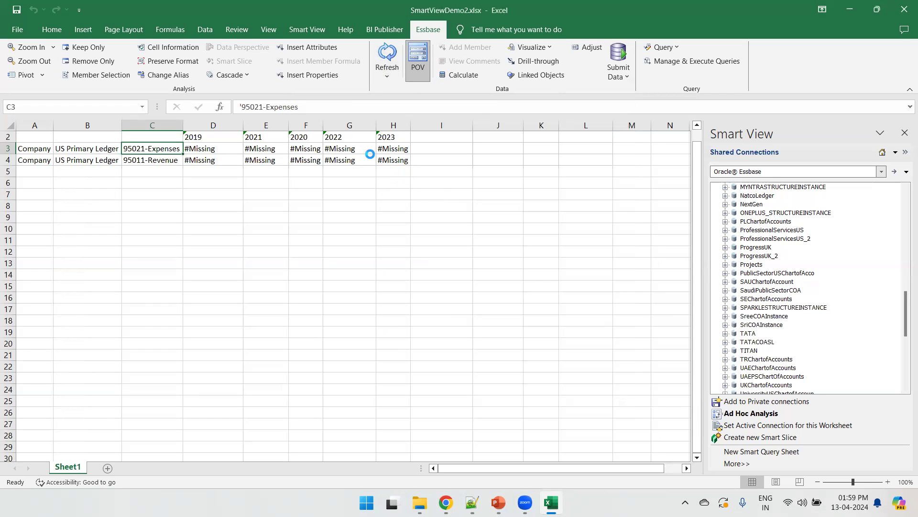
left_click(385, 187)
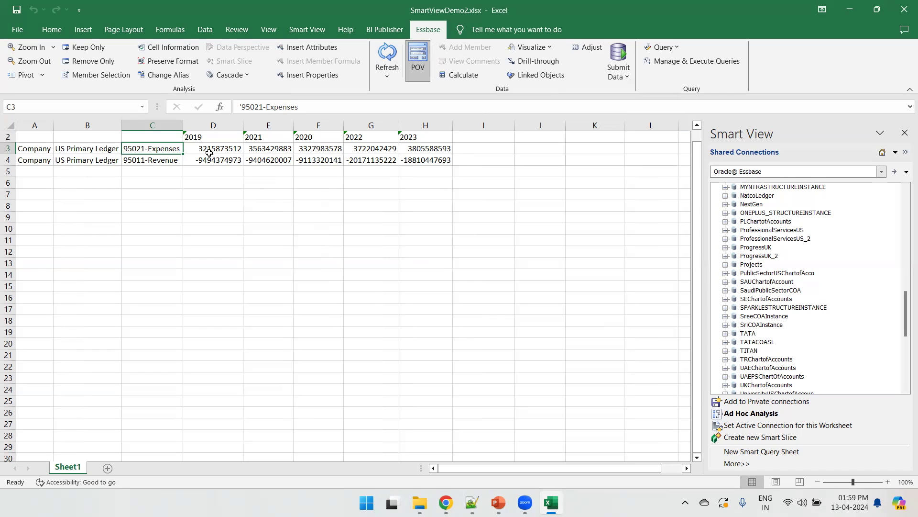
left_click(53, 124)
Switch to the Oracle BI catalog in Chrome and browse for a file to upload into the GL folder under Shared Folders/Custom/FIN
left_click(427, 437)
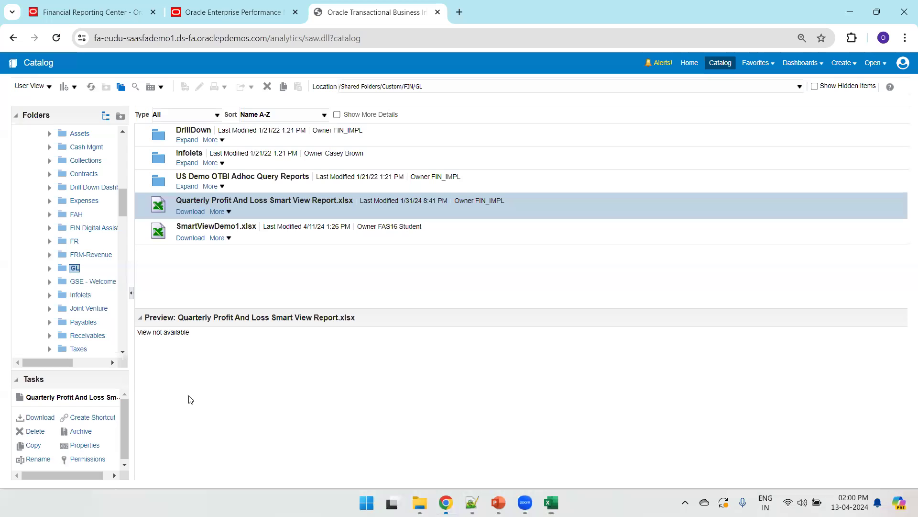
left_click(87, 256)
left_click(78, 268)
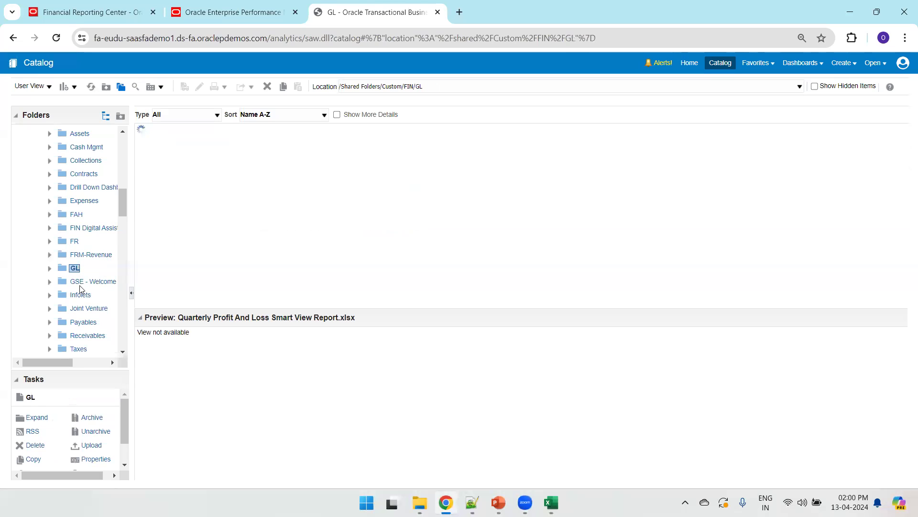
left_click(97, 448)
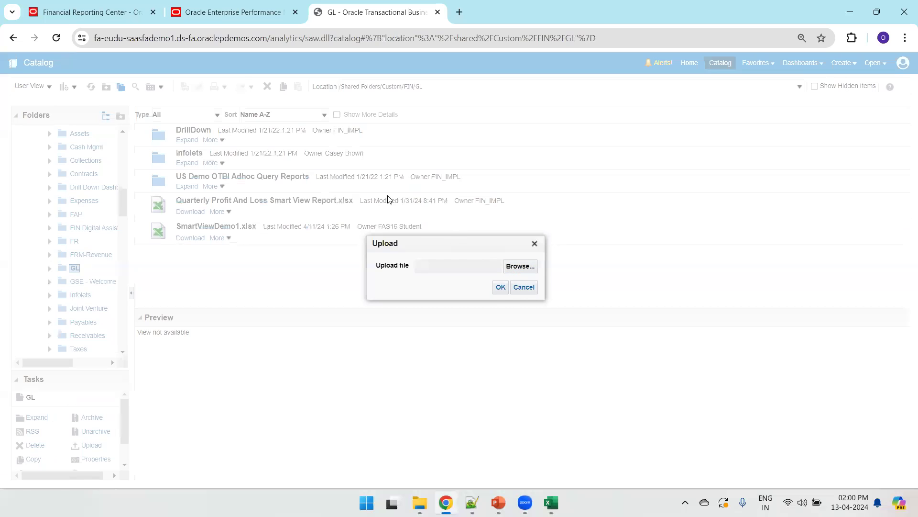
left_click(519, 267)
Copy the SmartView folder's path from File Explorer, and use it to choose and upload SmartViewDemo2.xlsx to the GL folder
key("alt+Tab")
key("alt+Tab")
key("alt+Tab")
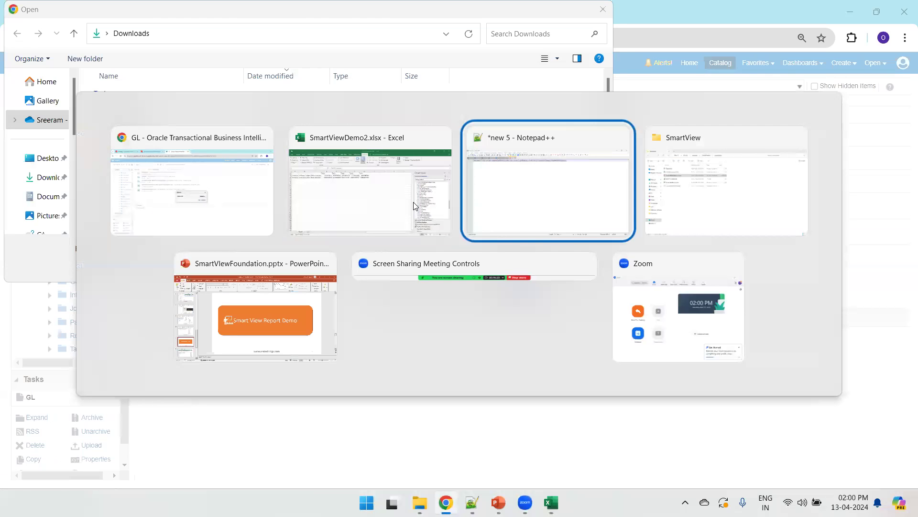
key("alt+d")
key("ctrl+c")
key("Escape")
key("alt+Tab")
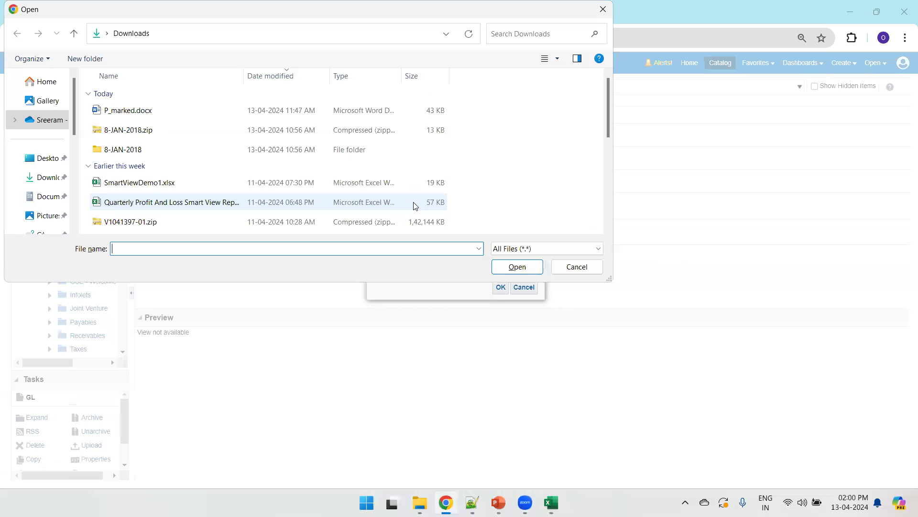
key("ctrl+v")
key("Return")
double_click(135, 135)
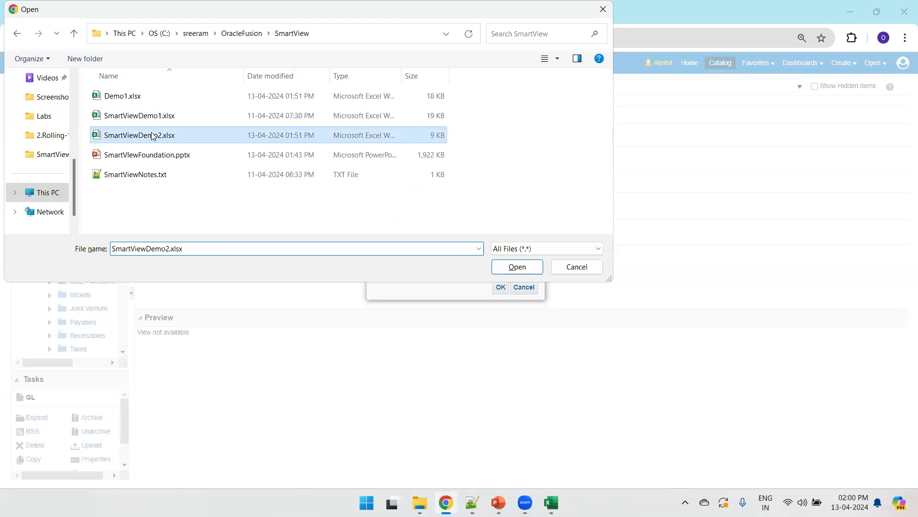
left_click(501, 287)
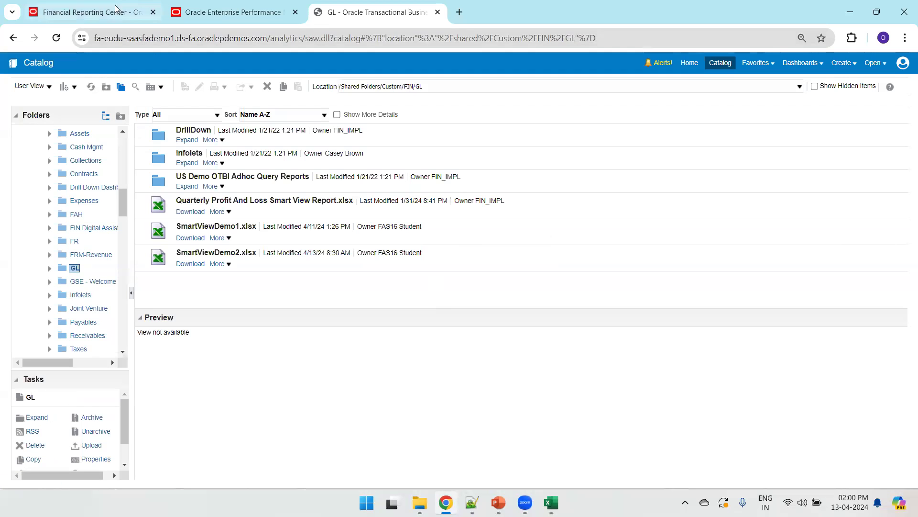
Check the SmartView search list in the Financial Reporting Center, and switch to the Smart View presentation in PowerPoint
left_click(89, 12)
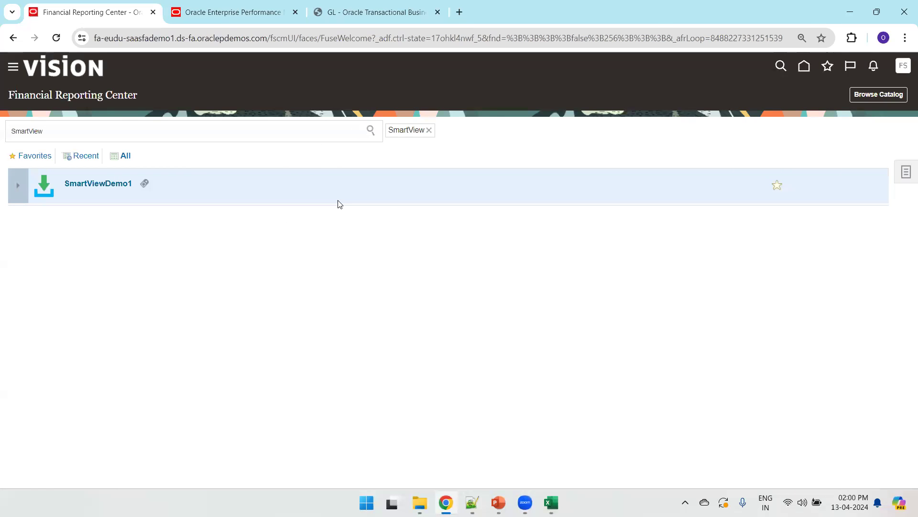
key("alt+Tab")
key("alt+Tab")
key("alt+Tab")
key("alt+Tab")
key("alt+Tab")
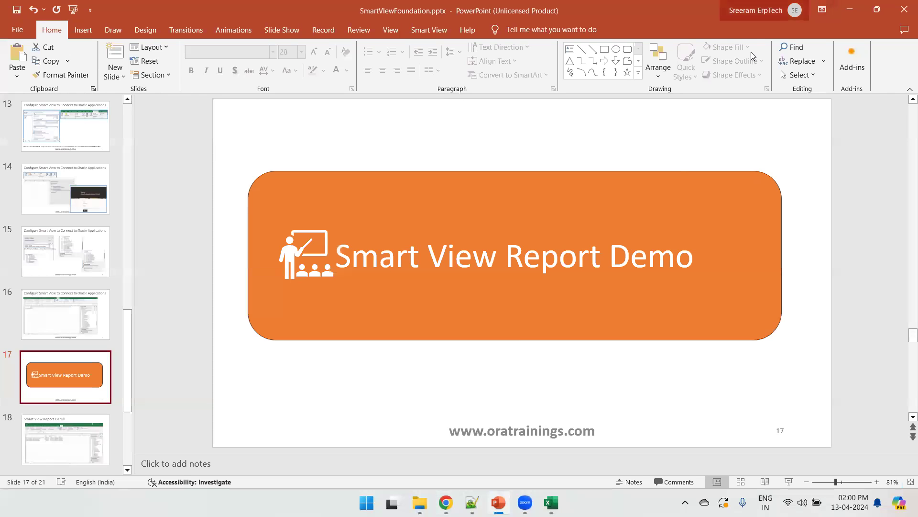